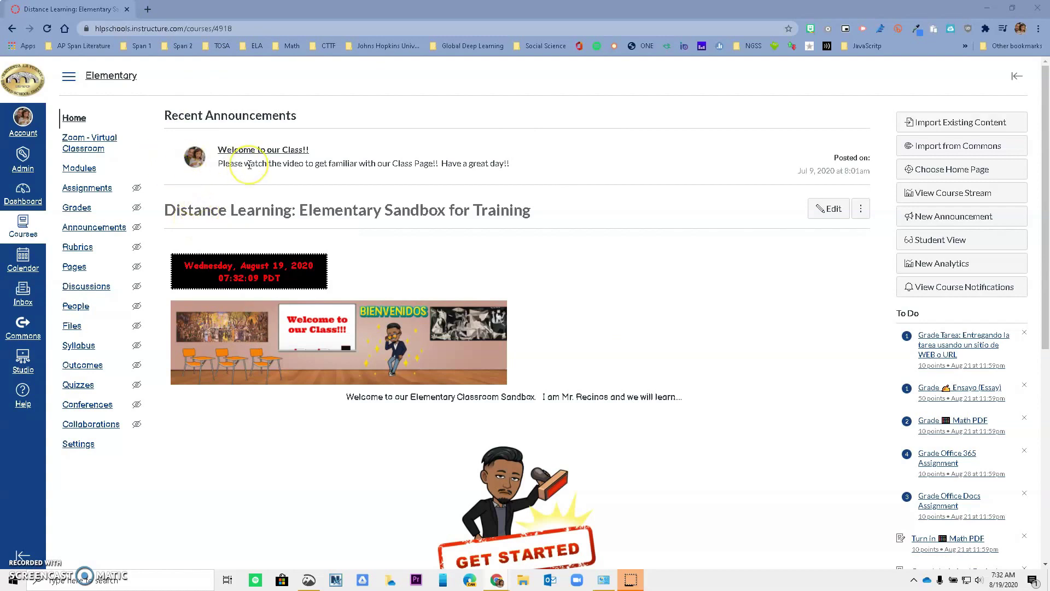
Go to the course's Announcements page
{"action": "left_click", "coordinate": [89, 231]}
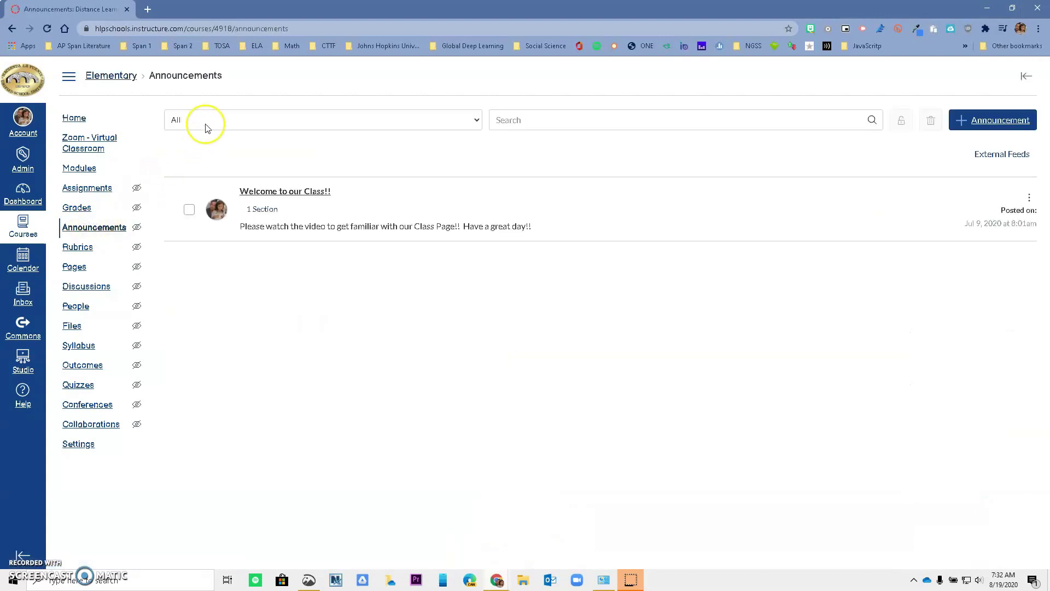
{"action": "left_click", "coordinate": [211, 119]}
{"action": "left_click", "coordinate": [230, 106]}
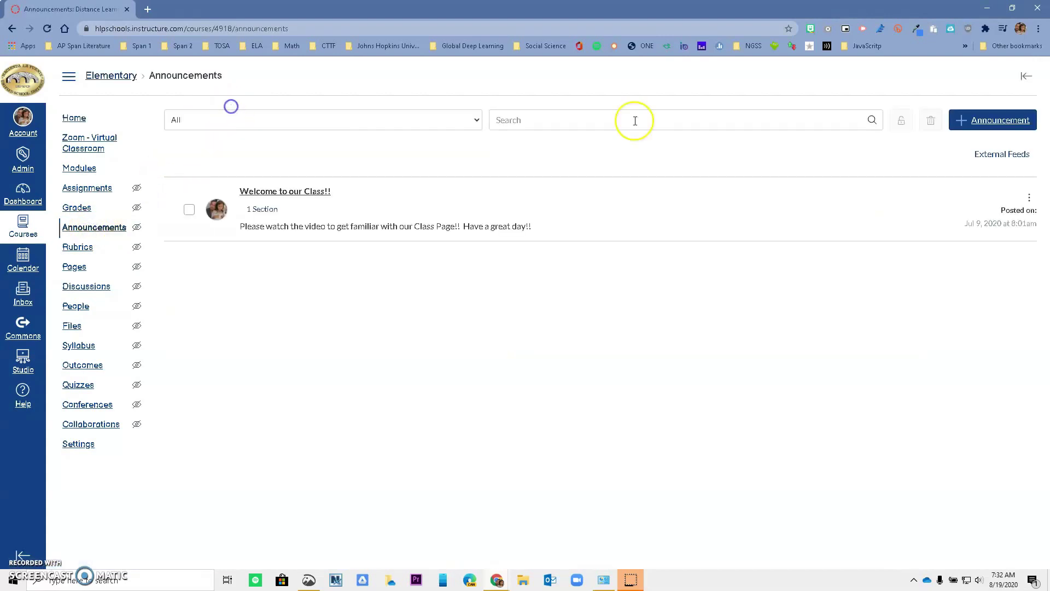
Start a new announcement titled 'Microsoft Team Meeting (Sub)' and move into its empty message body
{"action": "left_click", "coordinate": [996, 130]}
{"action": "left_click", "coordinate": [277, 118]}
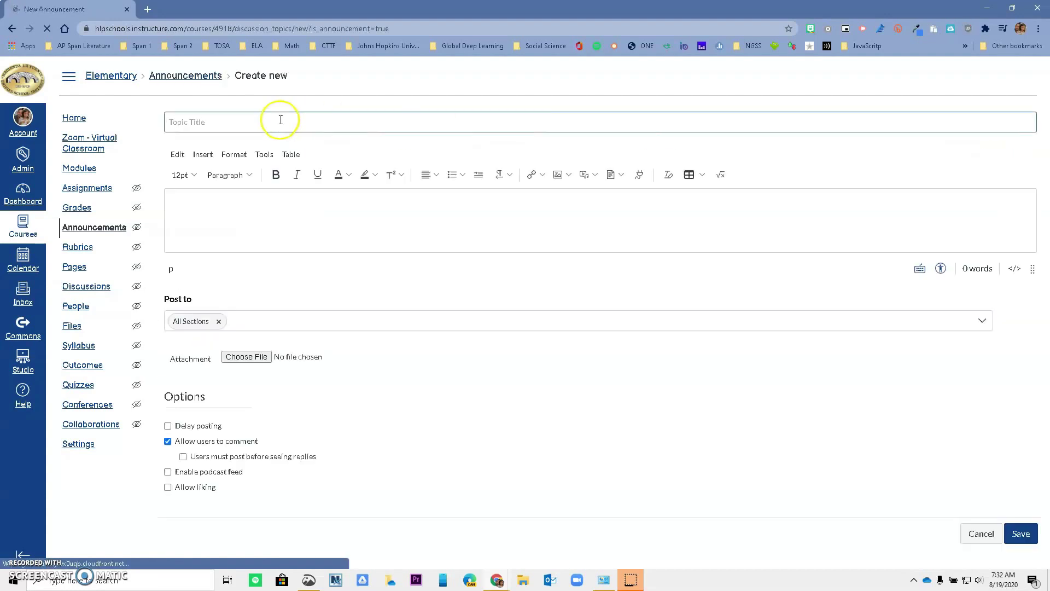
{"action": "type", "text": "Mic"}
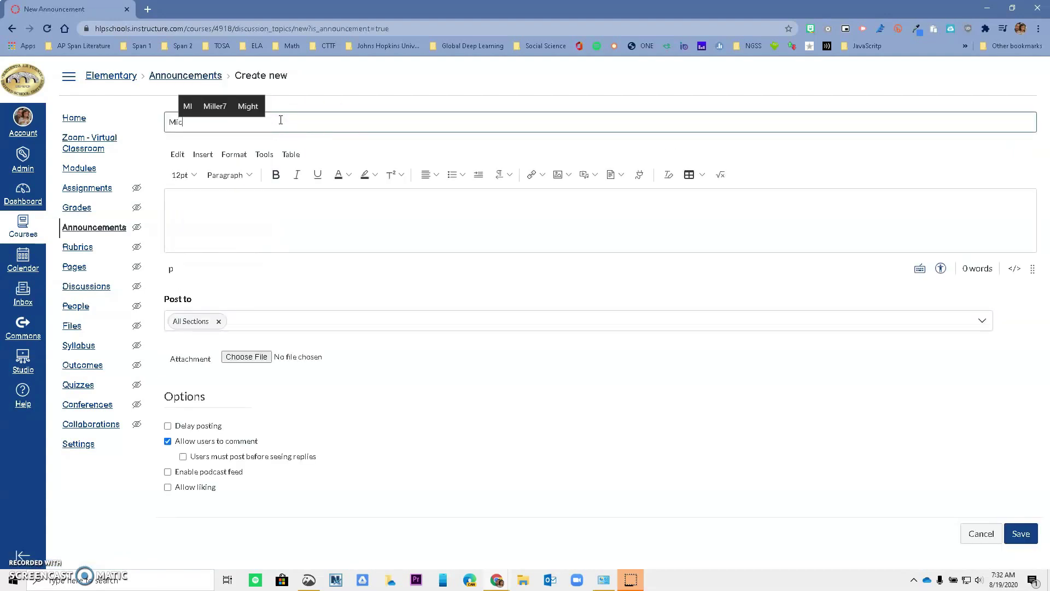
{"action": "type", "text": "rosoft Tea"}
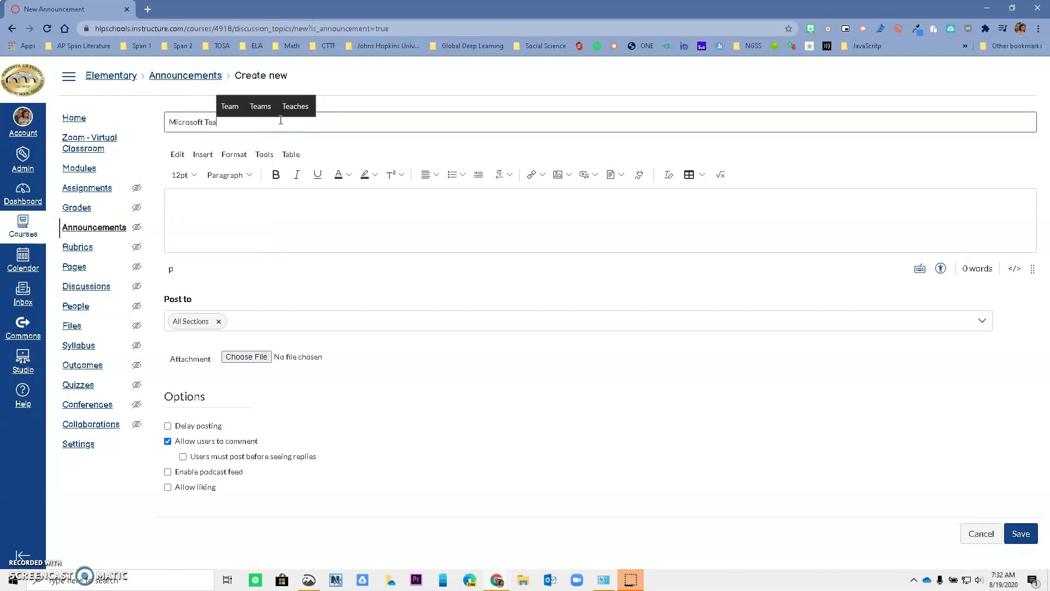
{"action": "type", "text": "m Meeting (Su"}
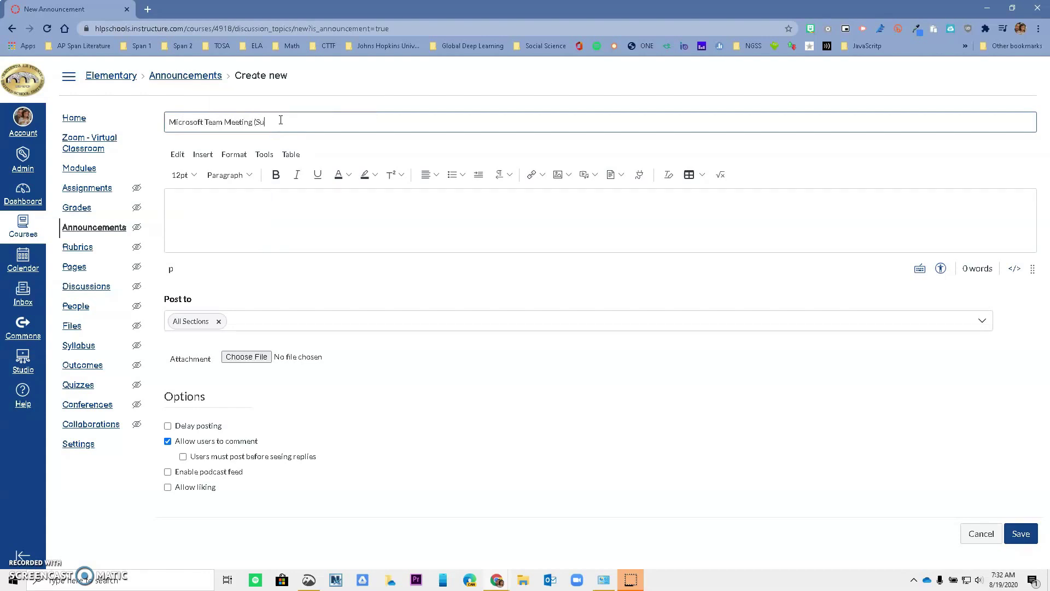
{"action": "type", "text": "b)"}
{"action": "left_click", "coordinate": [304, 110]}
{"action": "left_click", "coordinate": [225, 219]}
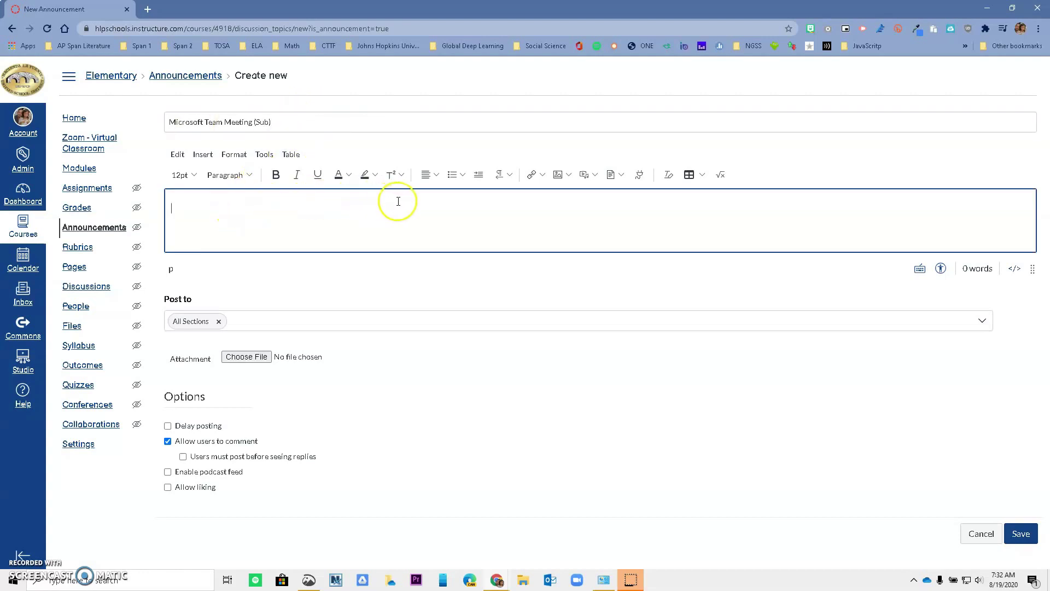
Insert a Teams meeting link 'Join Meet Sub 8/19' for August 19, 2020 8:00 AM into the body
{"action": "left_click", "coordinate": [641, 174]}
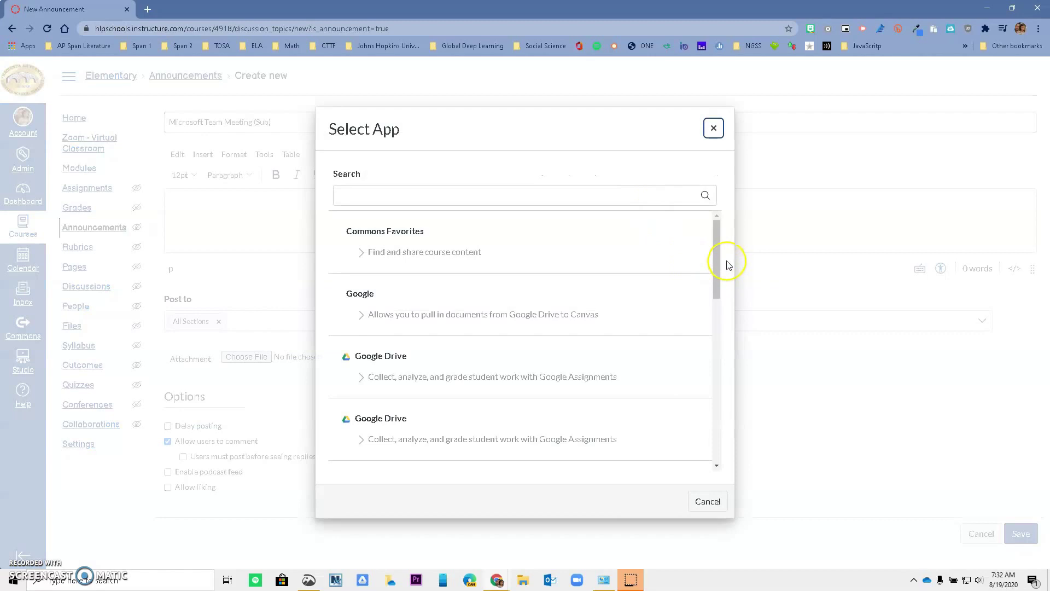
{"action": "left_click_drag", "start_coordinate": [718, 255], "coordinate": [700, 342]}
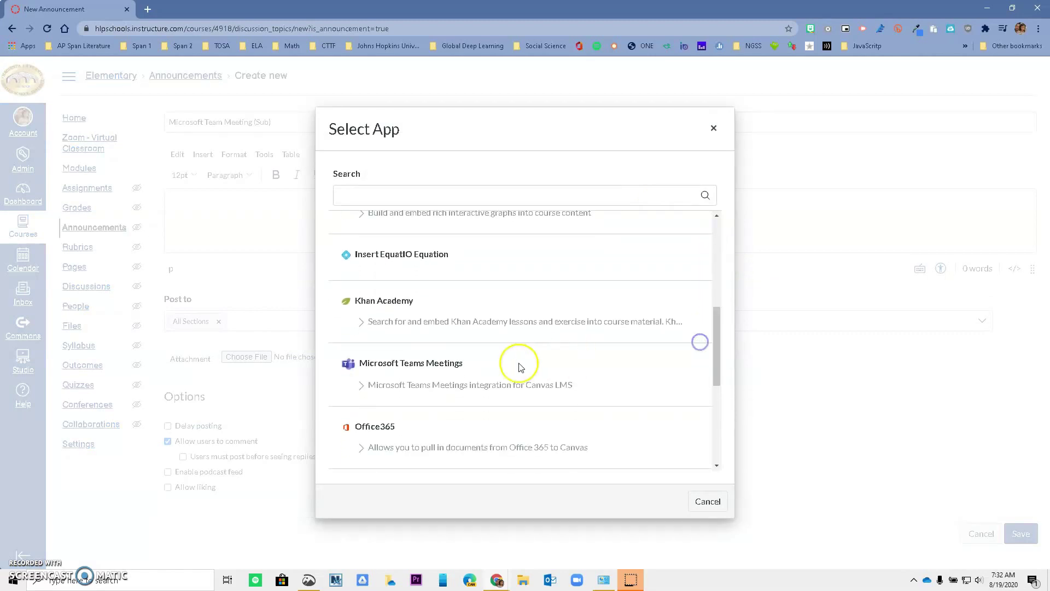
{"action": "left_click", "coordinate": [416, 369]}
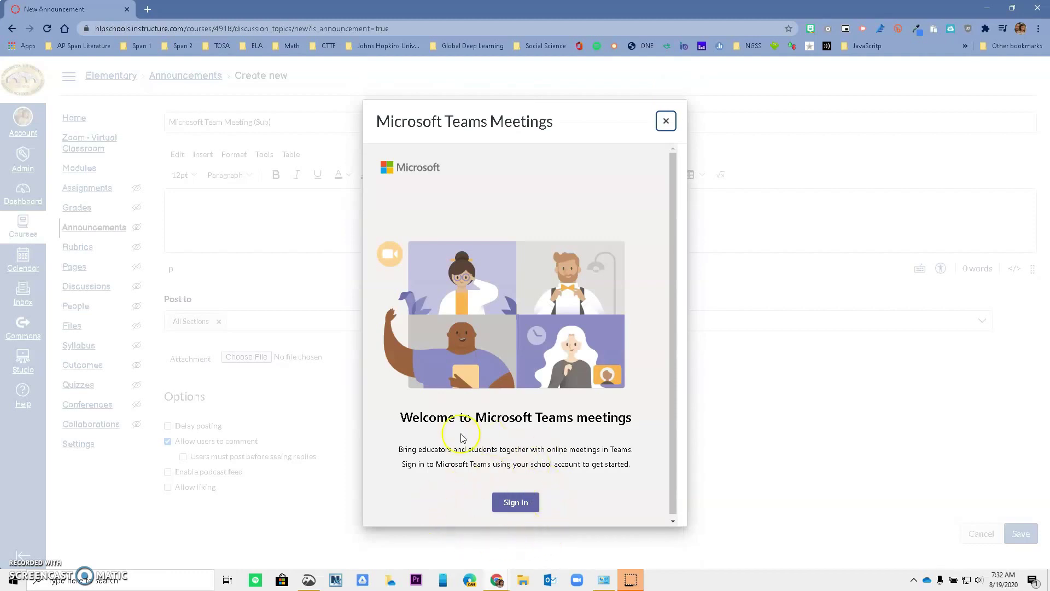
{"action": "left_click", "coordinate": [515, 502]}
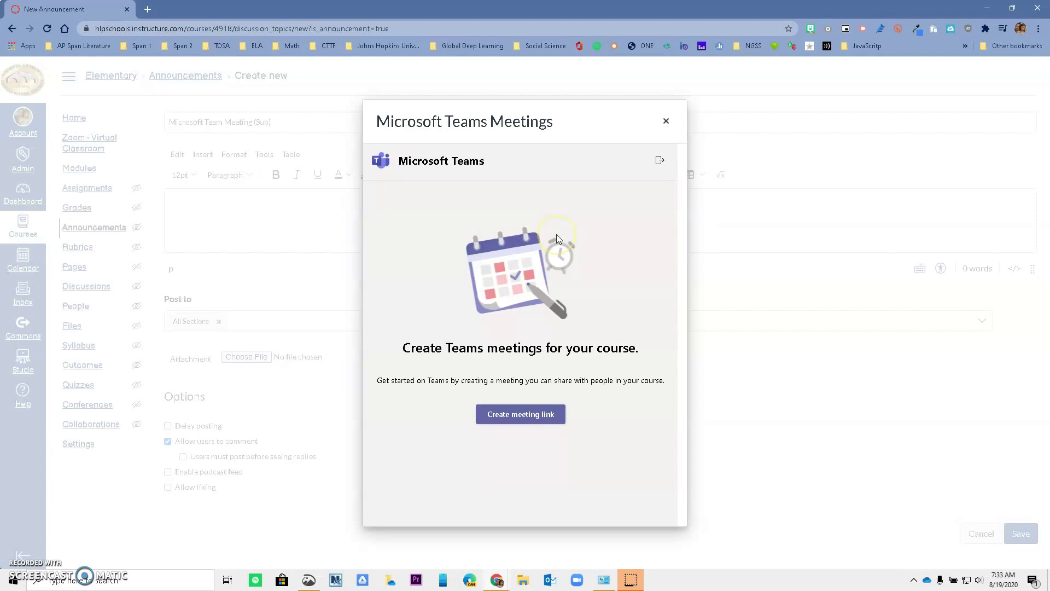
{"action": "left_click", "coordinate": [510, 413]}
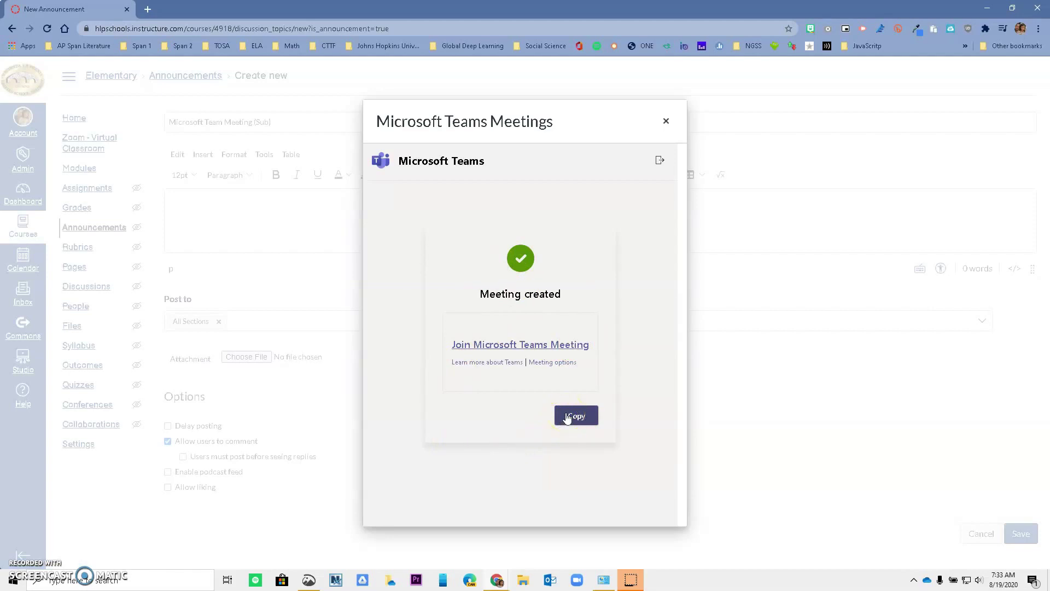
{"action": "left_click", "coordinate": [510, 347]}
{"action": "left_click", "coordinate": [593, 420]}
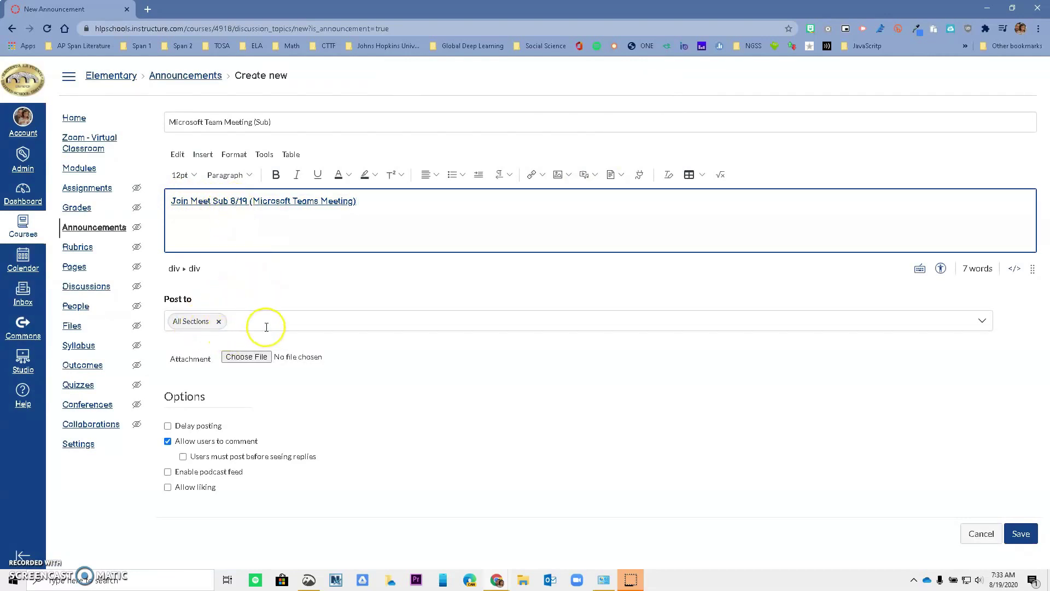
Leave Delay posting off and post the announcement to All Sections
{"action": "left_click", "coordinate": [168, 426]}
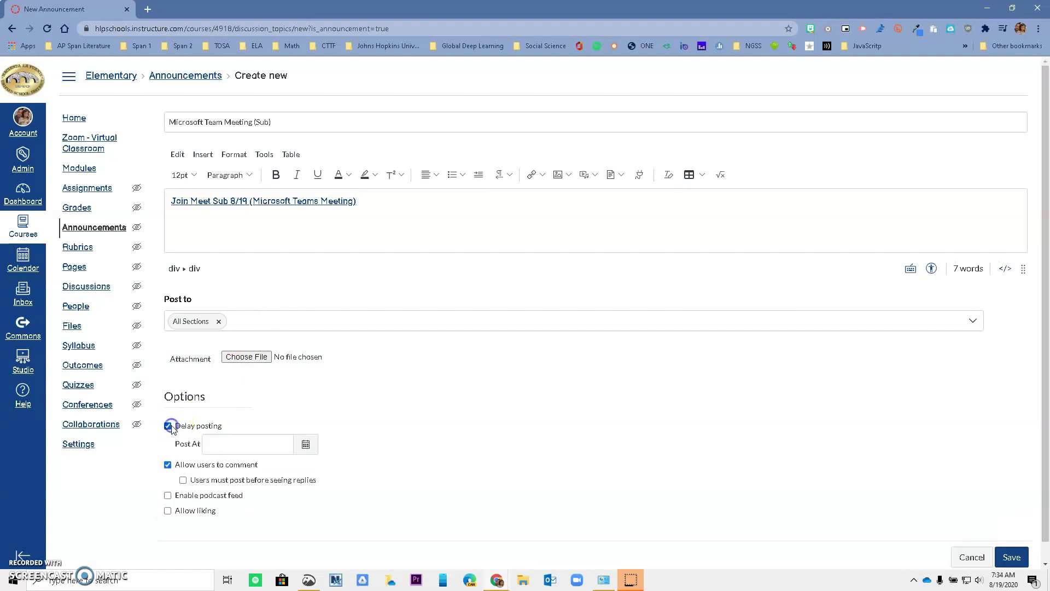
{"action": "left_click", "coordinate": [168, 426]}
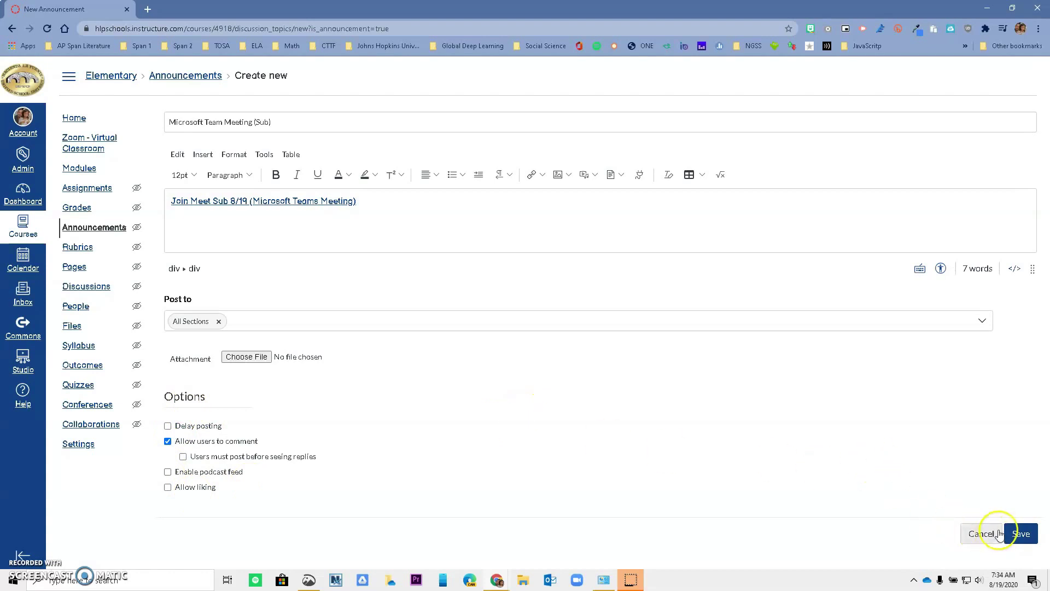
{"action": "left_click", "coordinate": [1031, 538]}
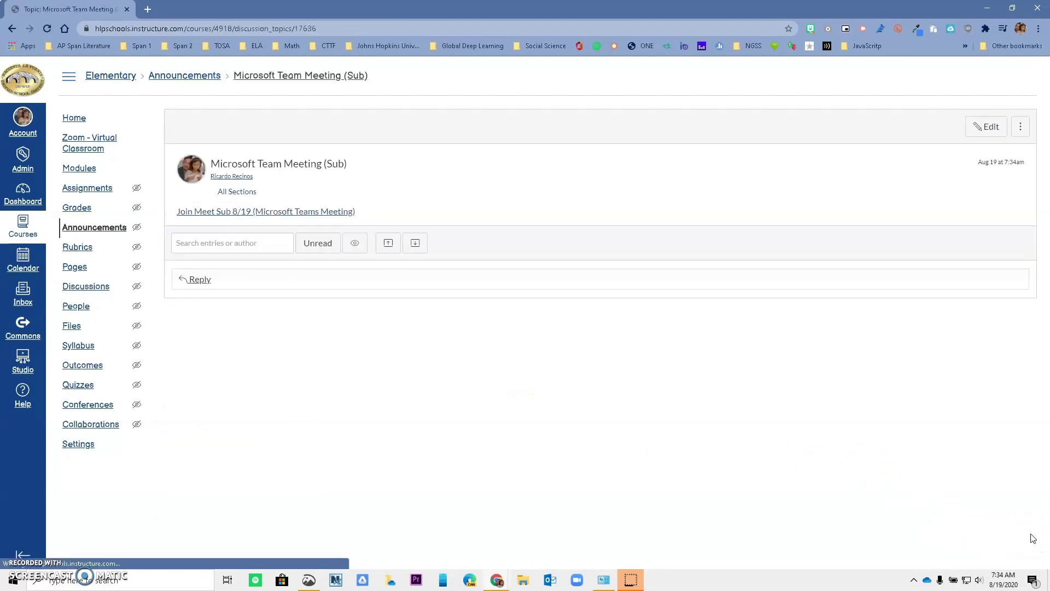
From the course Home page, open the 'Microsoft Team Meeting (Sub)' announcement's Join Meet link
{"action": "left_click", "coordinate": [85, 120]}
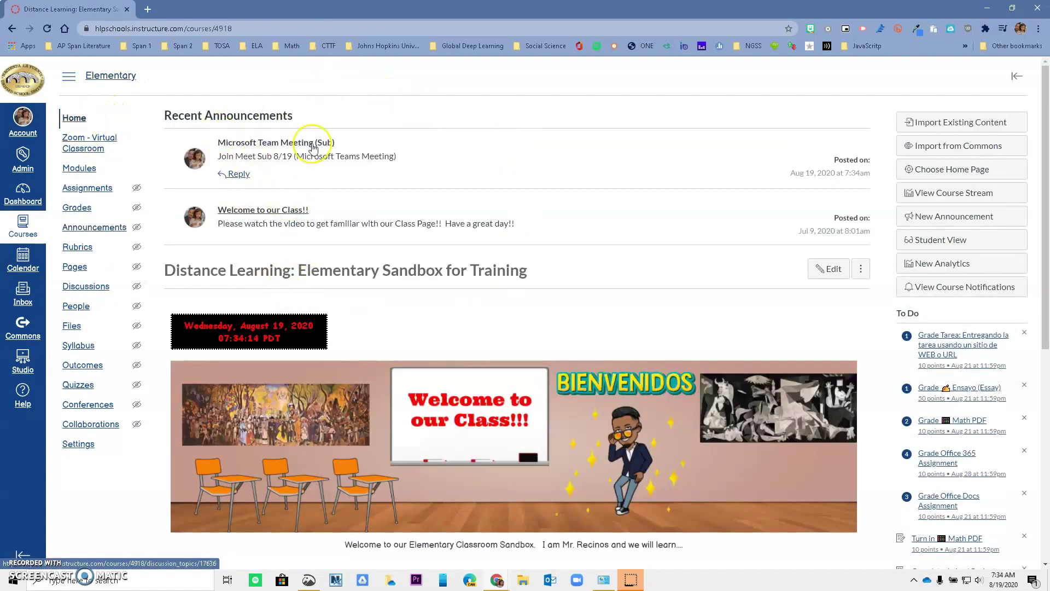
{"action": "left_click", "coordinate": [285, 143]}
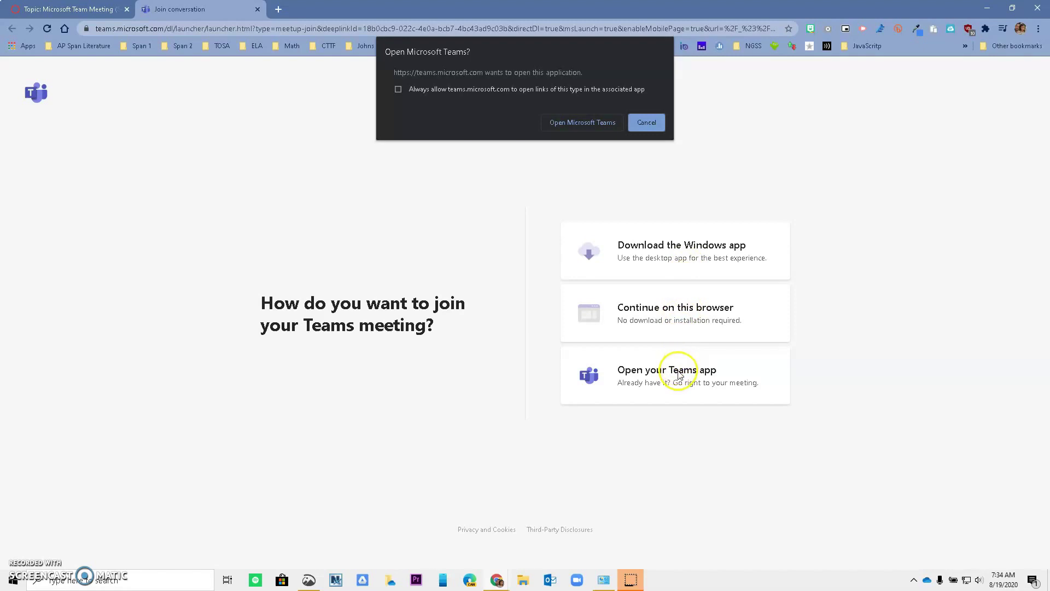
Launch the Teams app and turn on the camera and background effects on the pre-join screen
{"action": "left_click", "coordinate": [582, 123]}
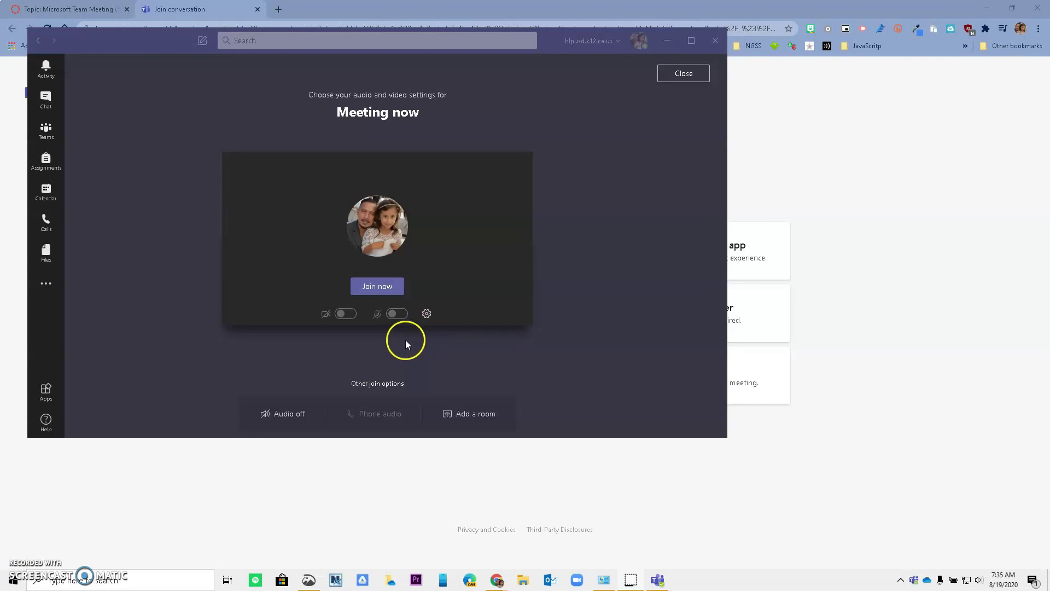
{"action": "left_click", "coordinate": [348, 313]}
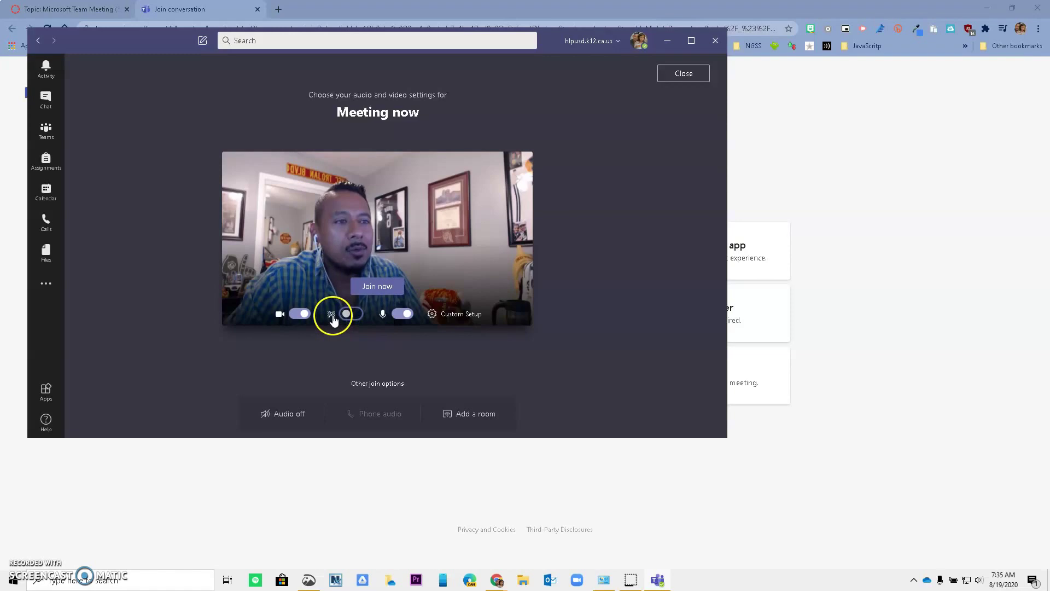
{"action": "left_click", "coordinate": [354, 316]}
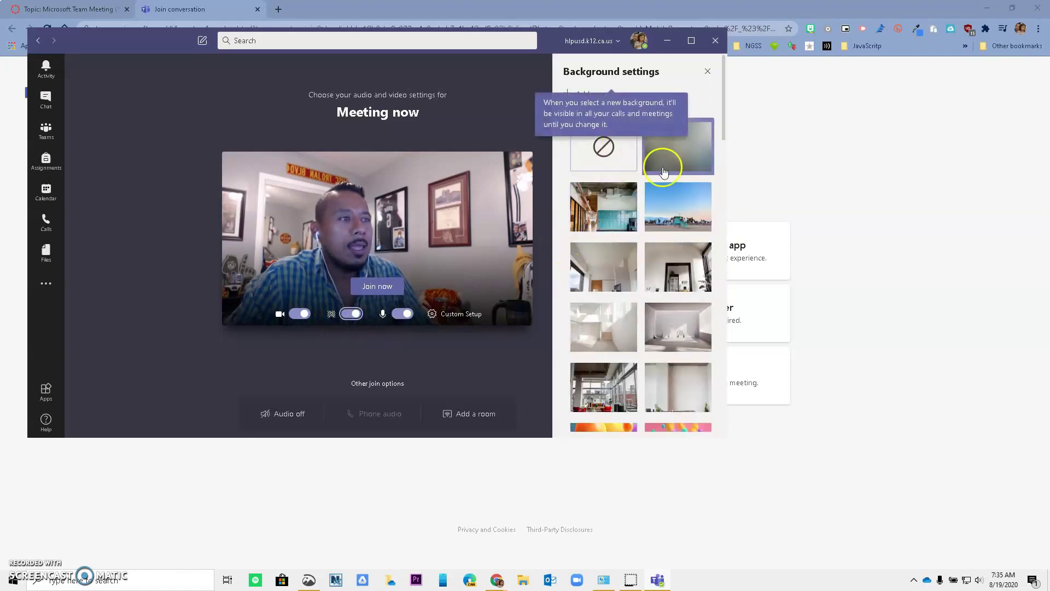
Try the office and pink balloons backgrounds, then settle on the Minecraft scene
{"action": "left_click", "coordinate": [593, 210]}
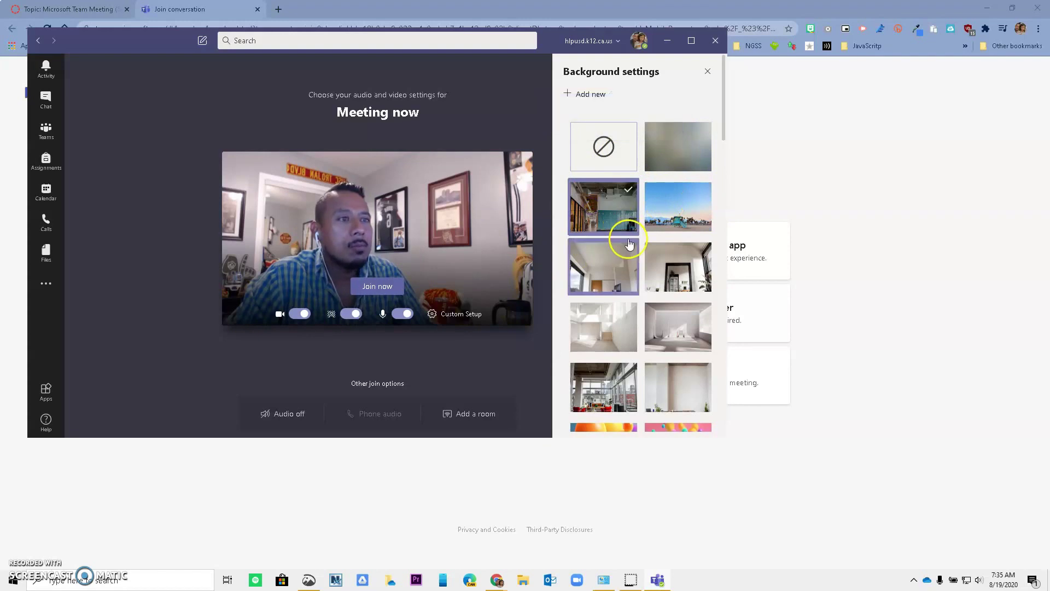
{"action": "scroll", "coordinate": [640, 252], "scroll_direction": "down", "scroll_amount": 3}
{"action": "left_click", "coordinate": [667, 274]}
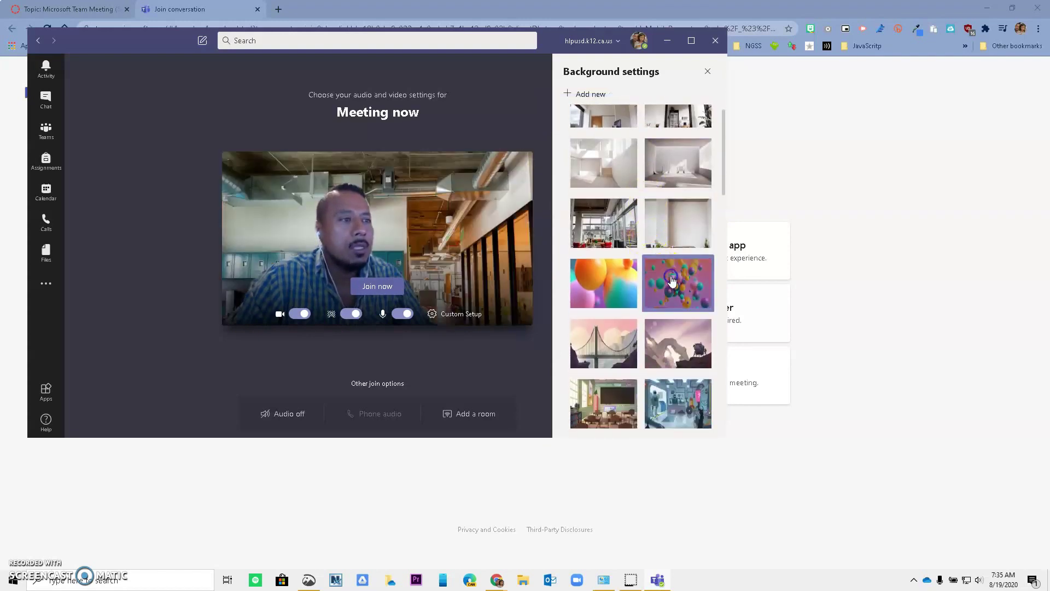
{"action": "scroll", "coordinate": [670, 279], "scroll_direction": "down", "scroll_amount": 2}
{"action": "scroll", "coordinate": [672, 282], "scroll_direction": "down", "scroll_amount": 3}
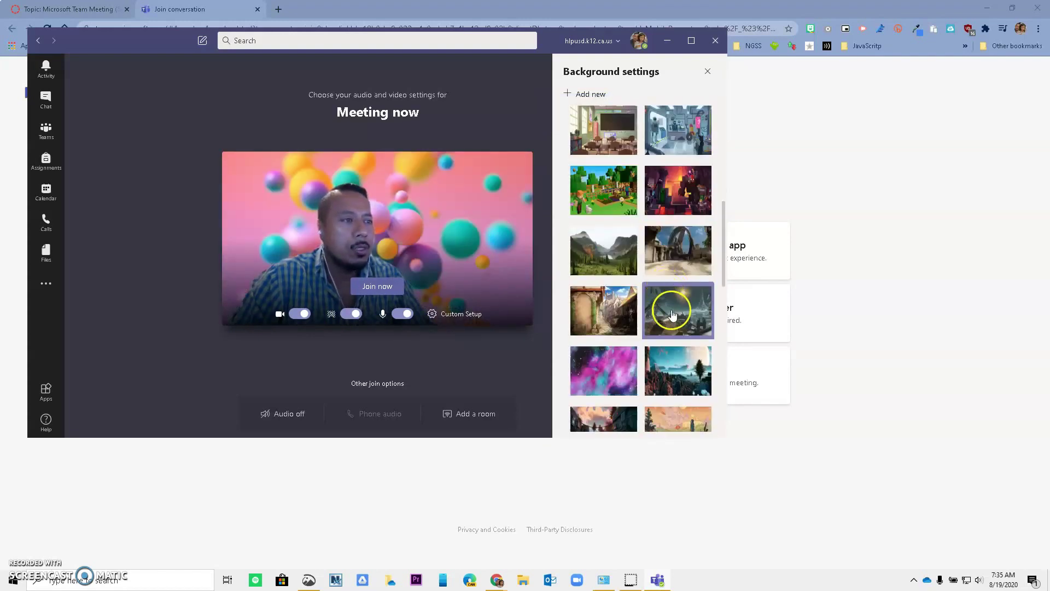
{"action": "left_click", "coordinate": [611, 204]}
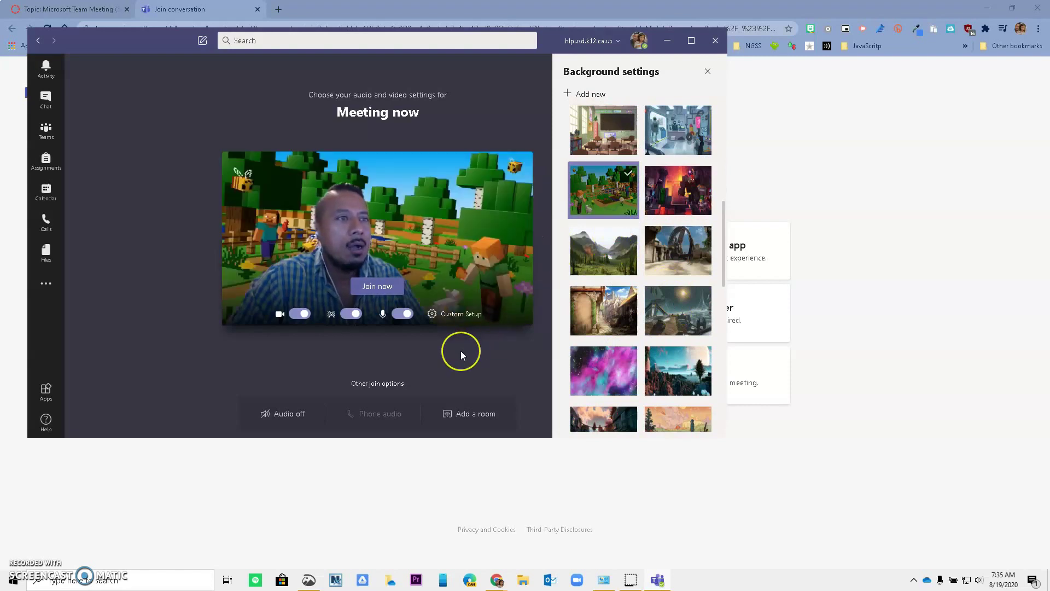
{"action": "scroll", "coordinate": [649, 291], "scroll_direction": "down", "scroll_amount": 1}
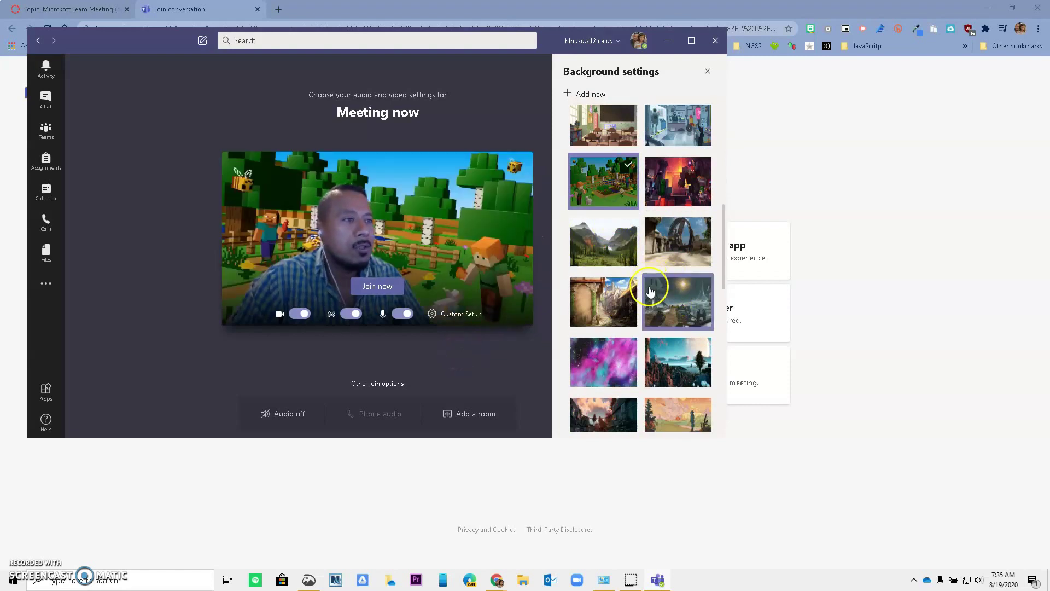
{"action": "scroll", "coordinate": [651, 287], "scroll_direction": "up", "scroll_amount": 5}
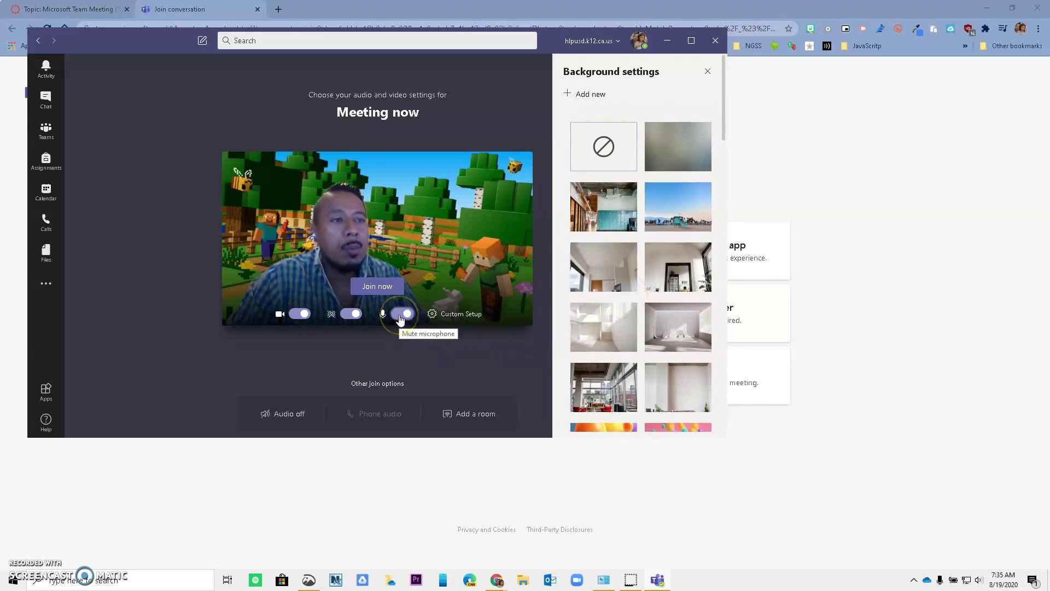
{"action": "left_click", "coordinate": [433, 325]}
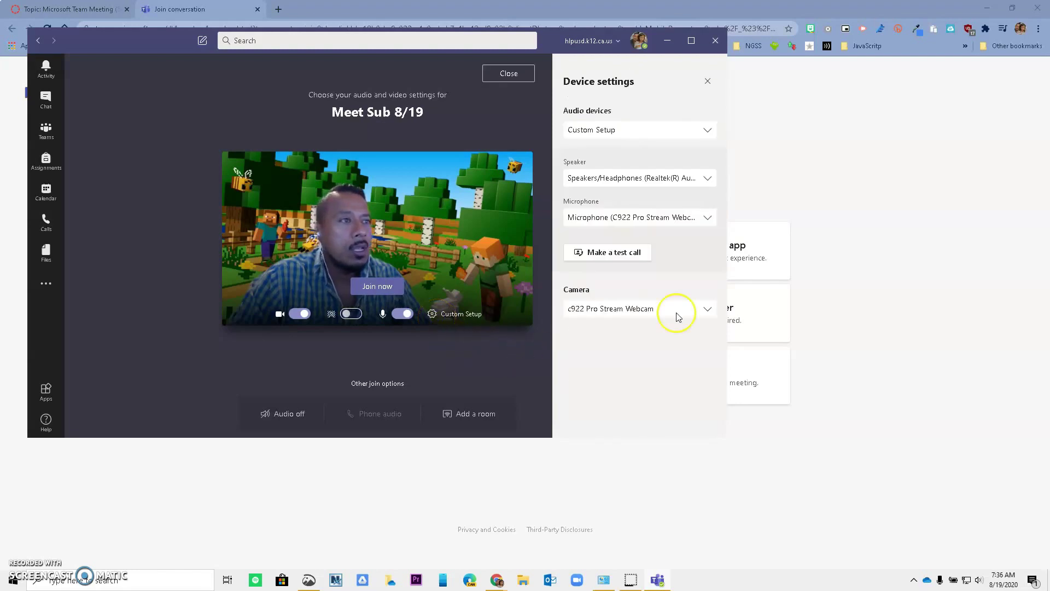
Keep audio on Custom Setup, with the C922 Pro Stream Webcam as microphone and camera
{"action": "left_click", "coordinate": [671, 134]}
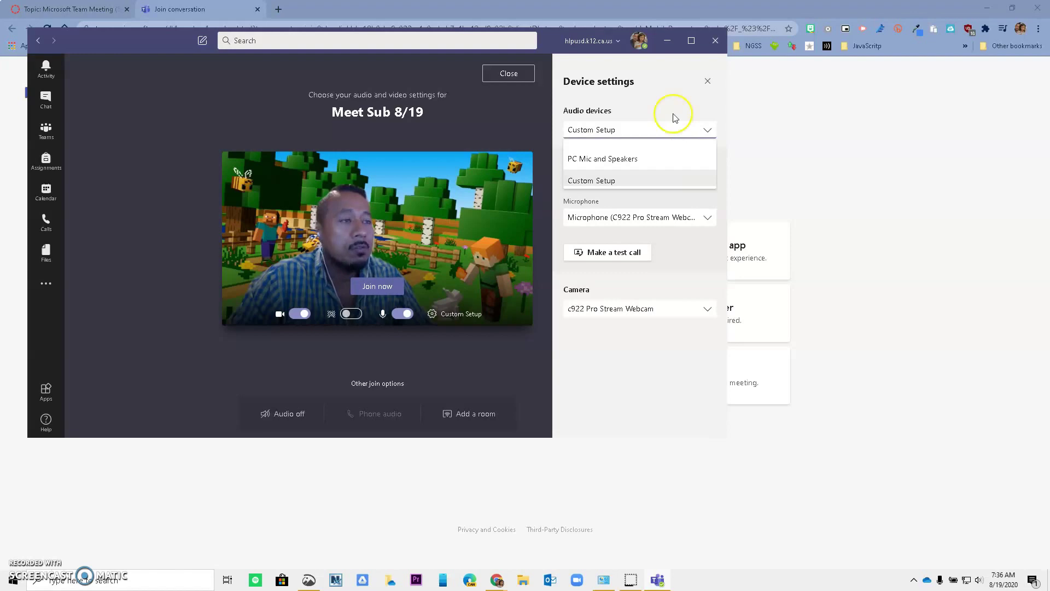
{"action": "left_click", "coordinate": [673, 107]}
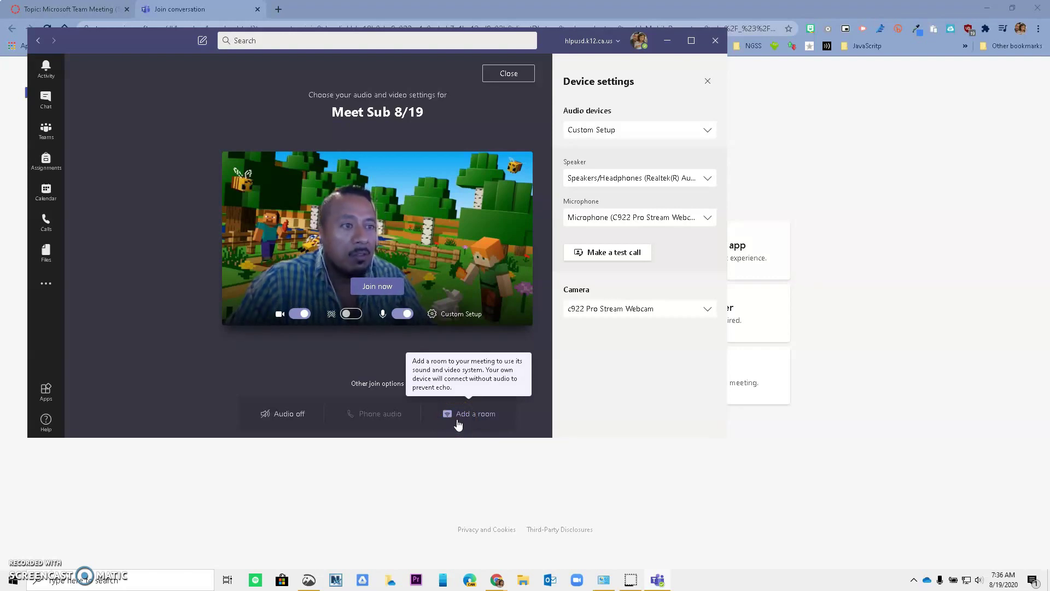
Join the Meet Sub 8/19 call with camera and microphone on
{"action": "left_click", "coordinate": [383, 288]}
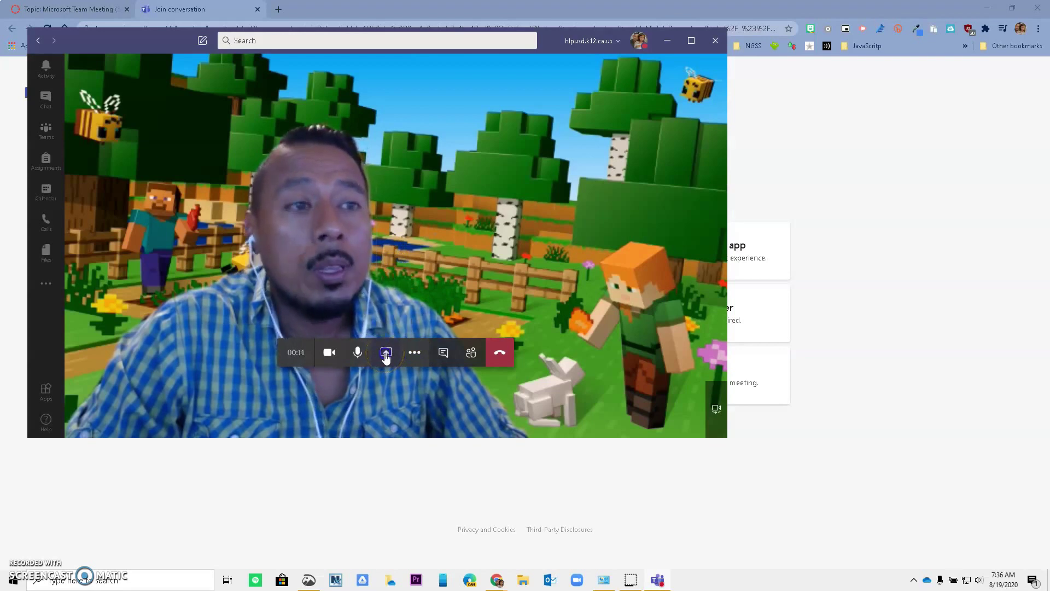
{"action": "left_click", "coordinate": [385, 353]}
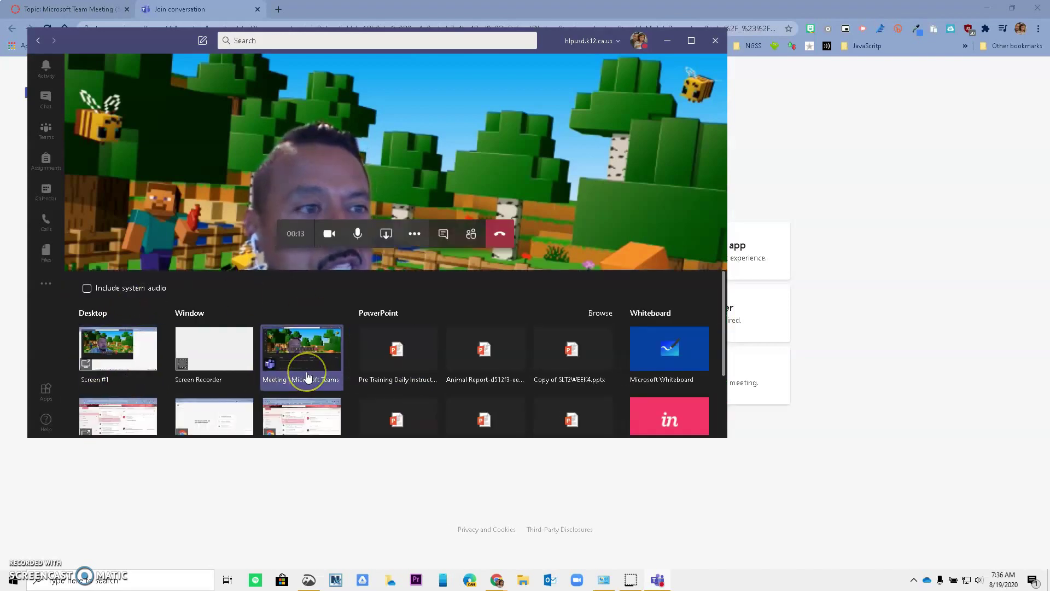
{"action": "left_click", "coordinate": [386, 236]}
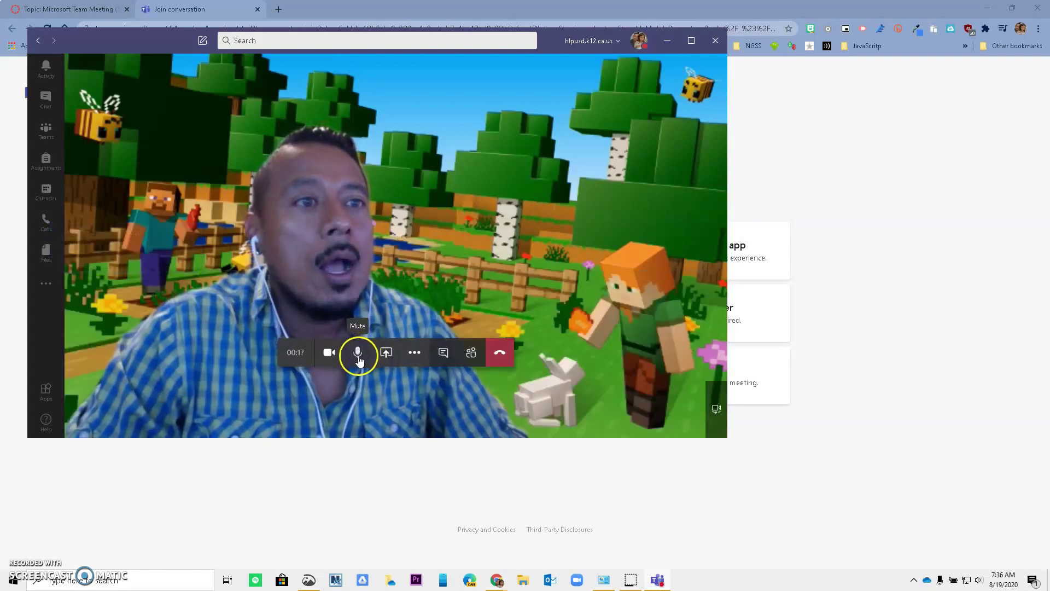
{"action": "left_click", "coordinate": [414, 355]}
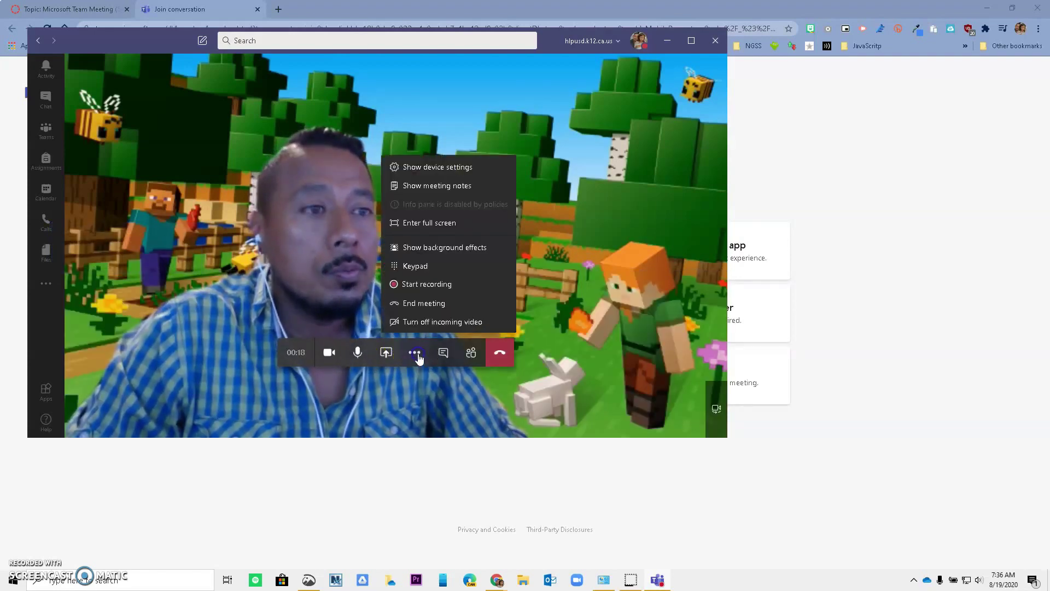
Apply the Blur background effect to the video during the call
{"action": "left_click", "coordinate": [469, 253]}
{"action": "left_click", "coordinate": [696, 137]}
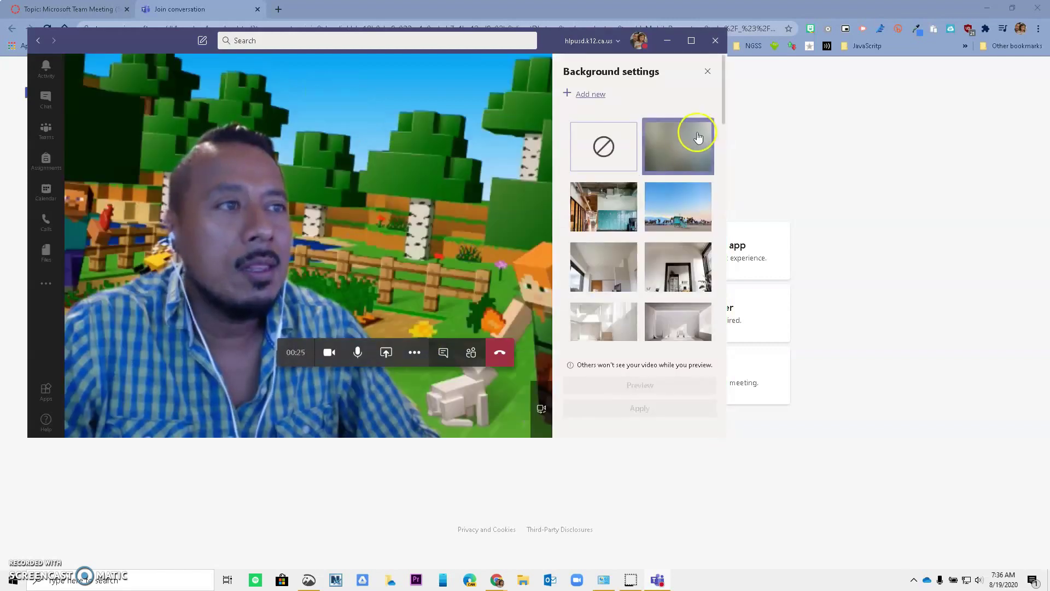
{"action": "left_click", "coordinate": [695, 164]}
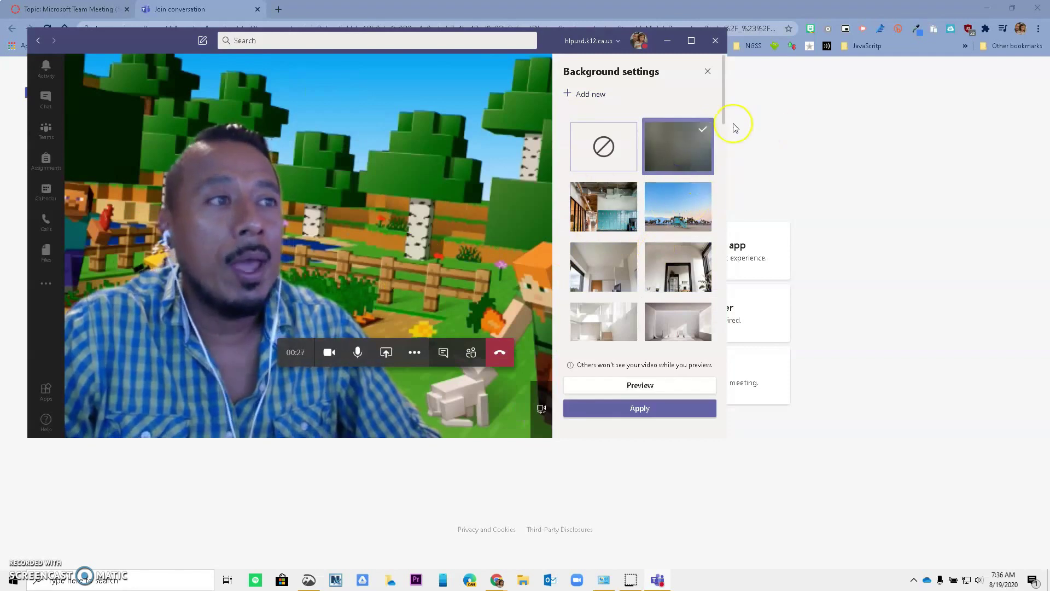
{"action": "scroll", "coordinate": [662, 235], "scroll_direction": "down", "scroll_amount": 7}
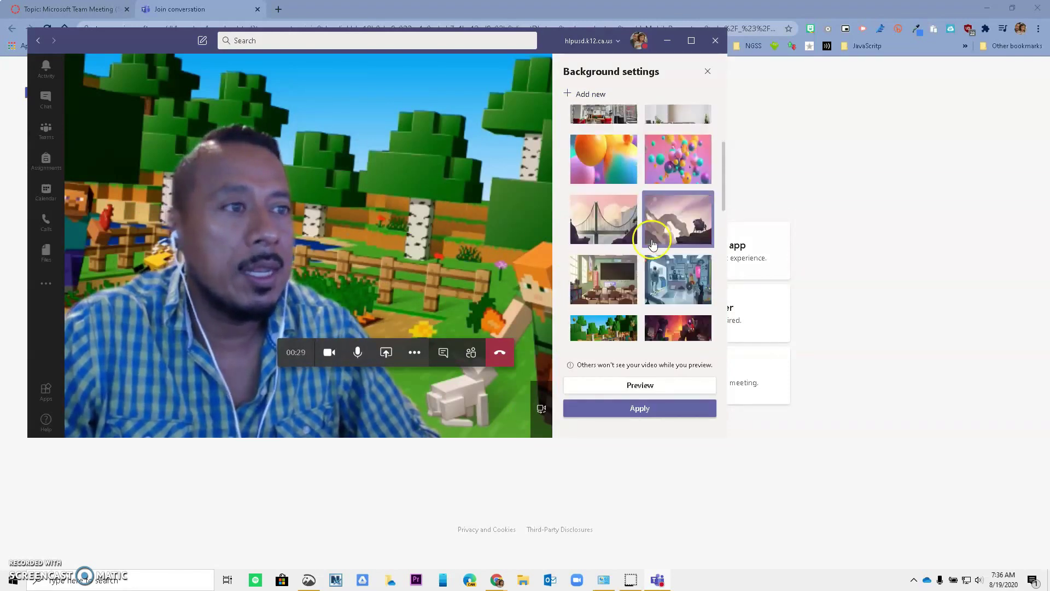
{"action": "scroll", "coordinate": [656, 246], "scroll_direction": "up", "scroll_amount": 3}
{"action": "left_click", "coordinate": [625, 286]}
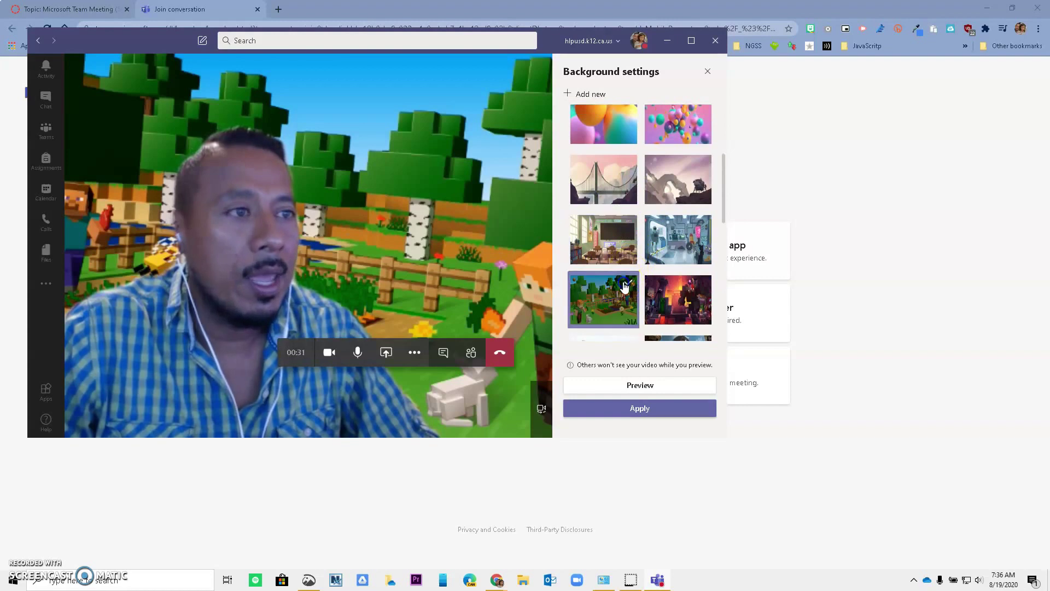
{"action": "scroll", "coordinate": [657, 219], "scroll_direction": "up", "scroll_amount": 5}
{"action": "left_click", "coordinate": [664, 144]}
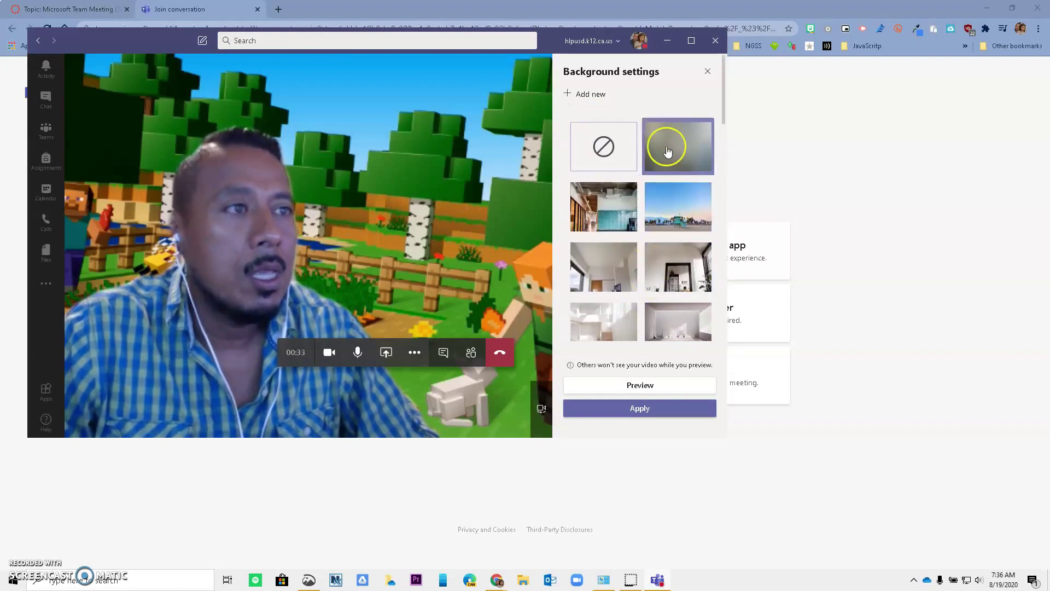
{"action": "left_click", "coordinate": [633, 410]}
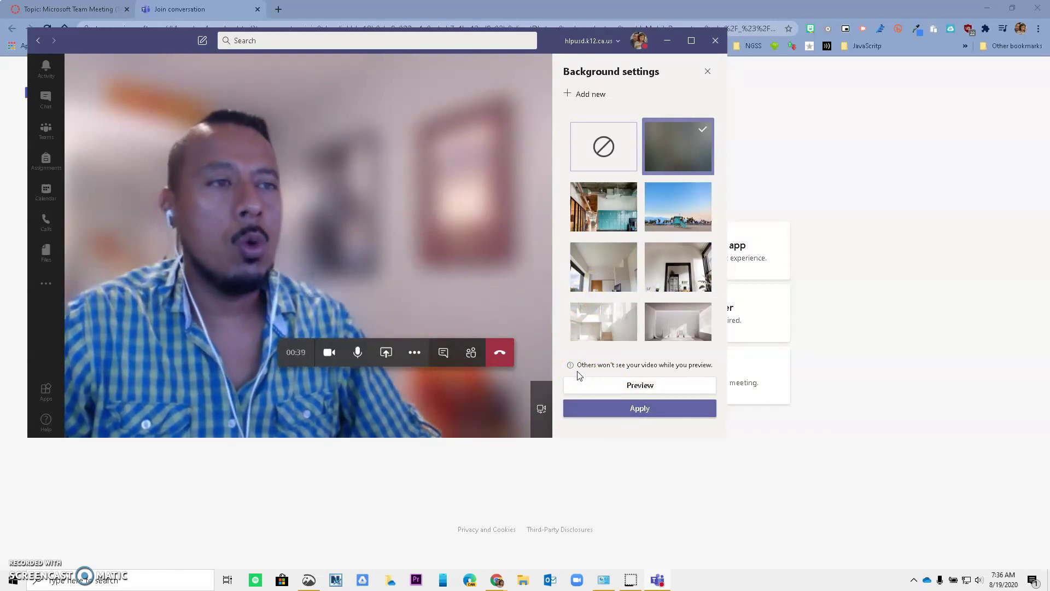
Show the Meeting notes pane from the More actions menu
{"action": "left_click", "coordinate": [374, 304]}
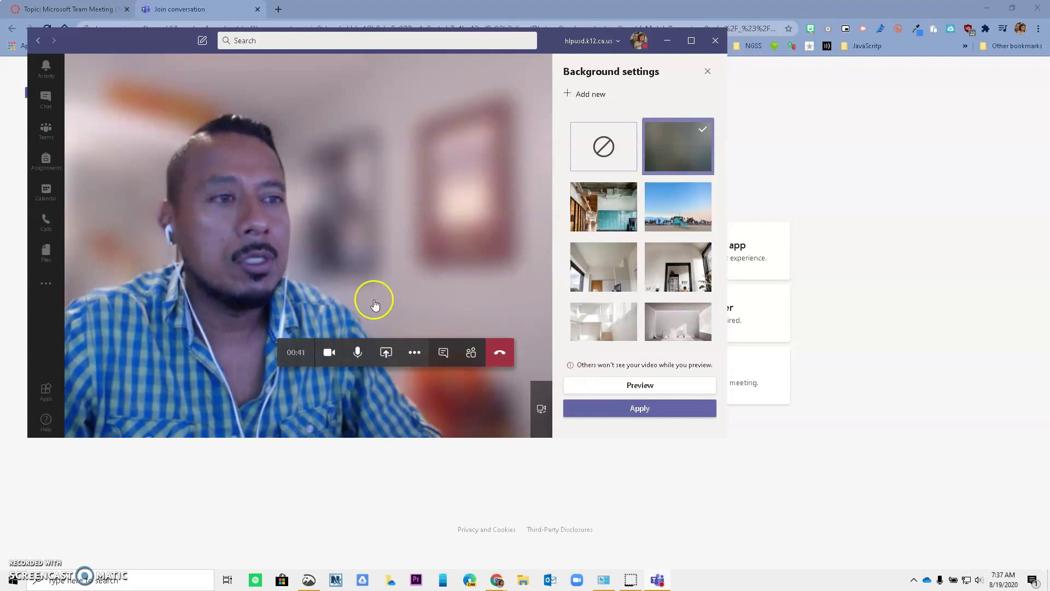
{"action": "left_click", "coordinate": [415, 354]}
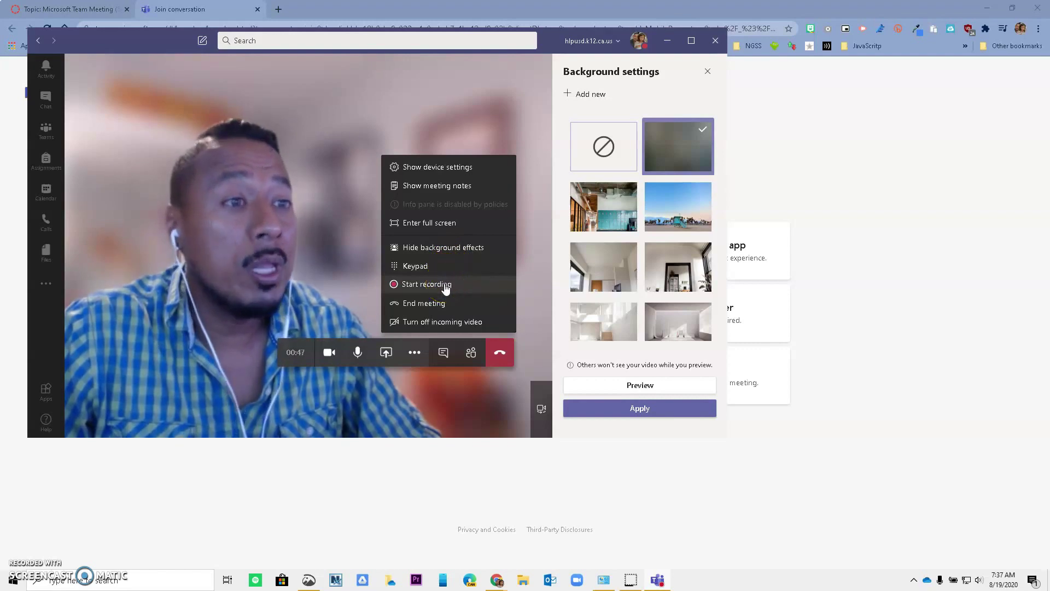
{"action": "left_click", "coordinate": [443, 189]}
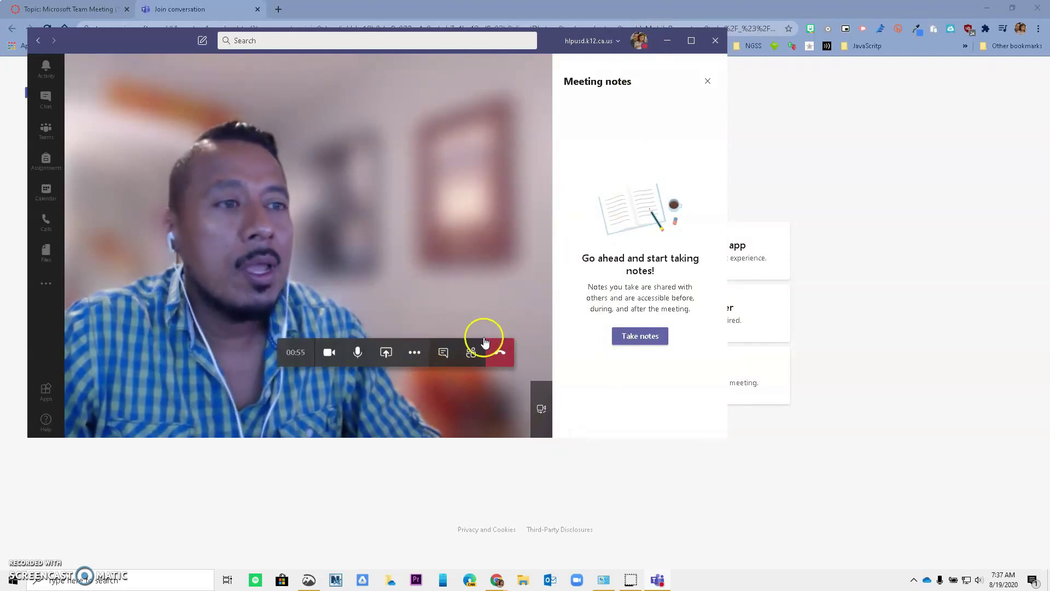
Check the participants list, hang up the call, and close the Teams window
{"action": "left_click", "coordinate": [472, 353]}
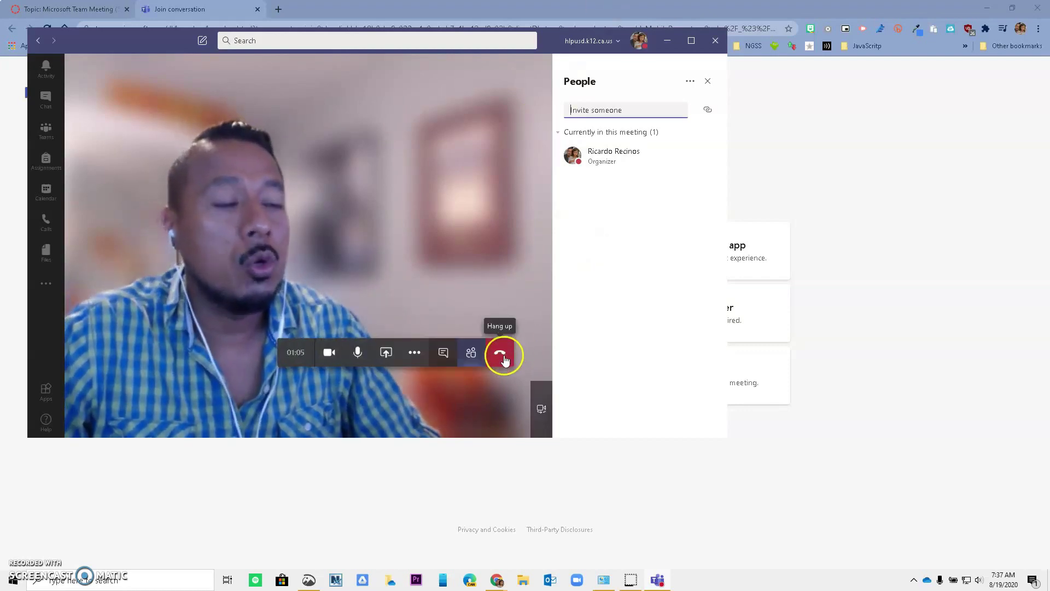
{"action": "left_click", "coordinate": [506, 356]}
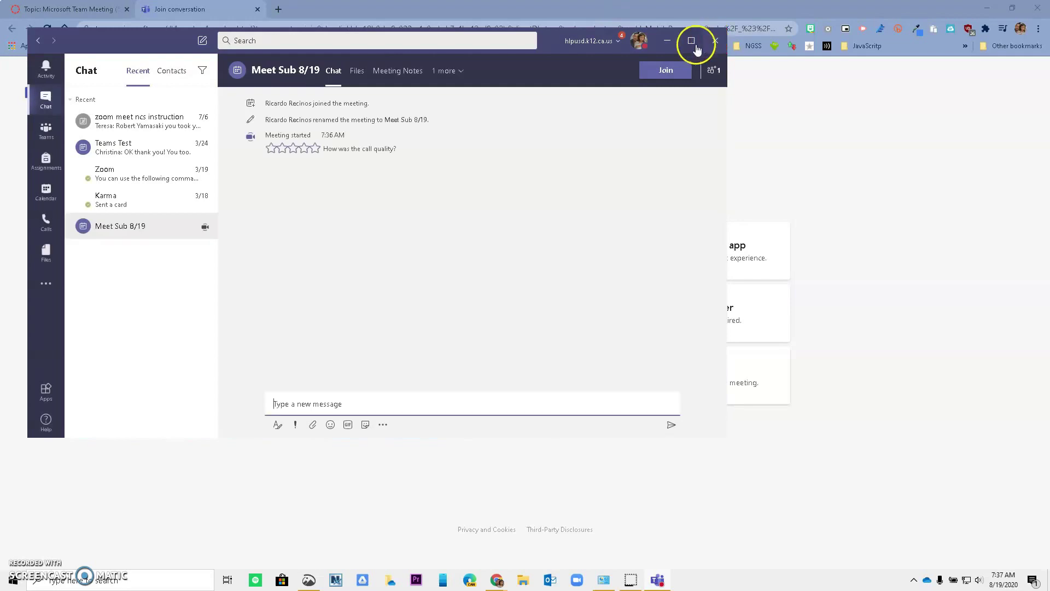
{"action": "left_click", "coordinate": [717, 42]}
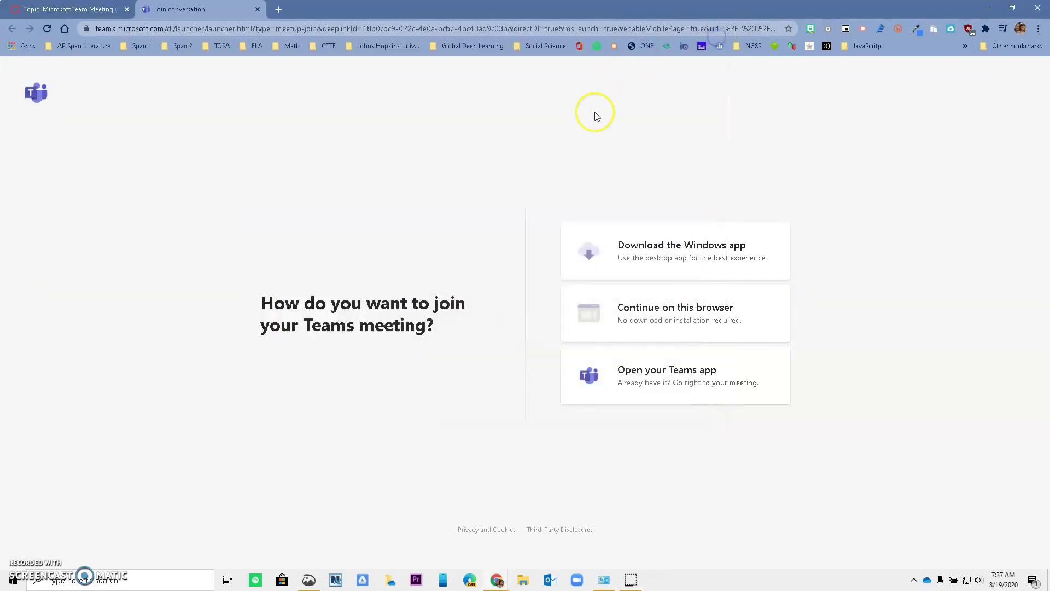
Back in Canvas, start a new course assignment named 'Test'
{"action": "left_click", "coordinate": [84, 10]}
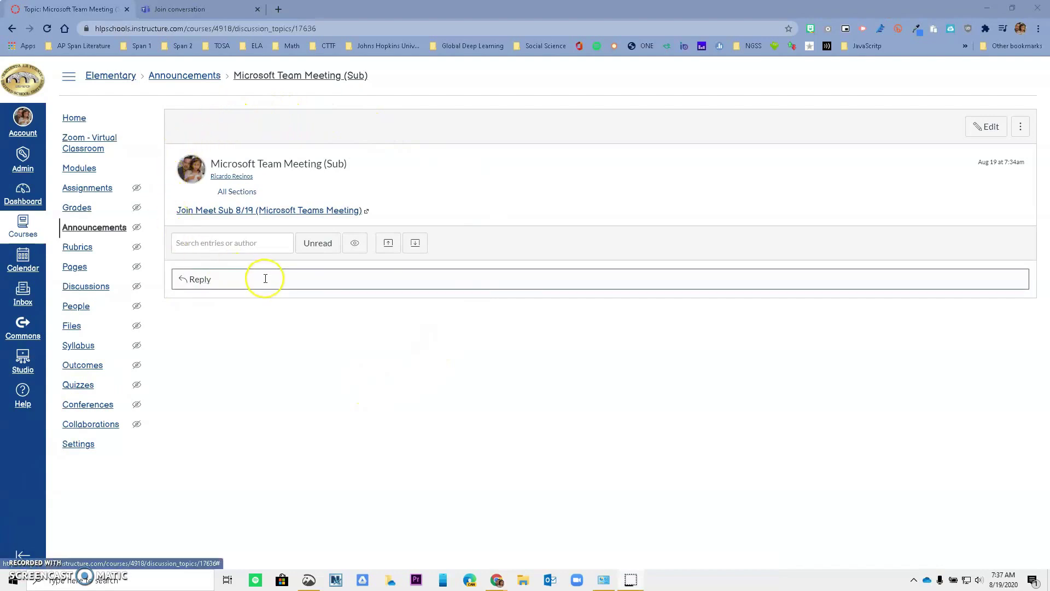
{"action": "left_click", "coordinate": [91, 190]}
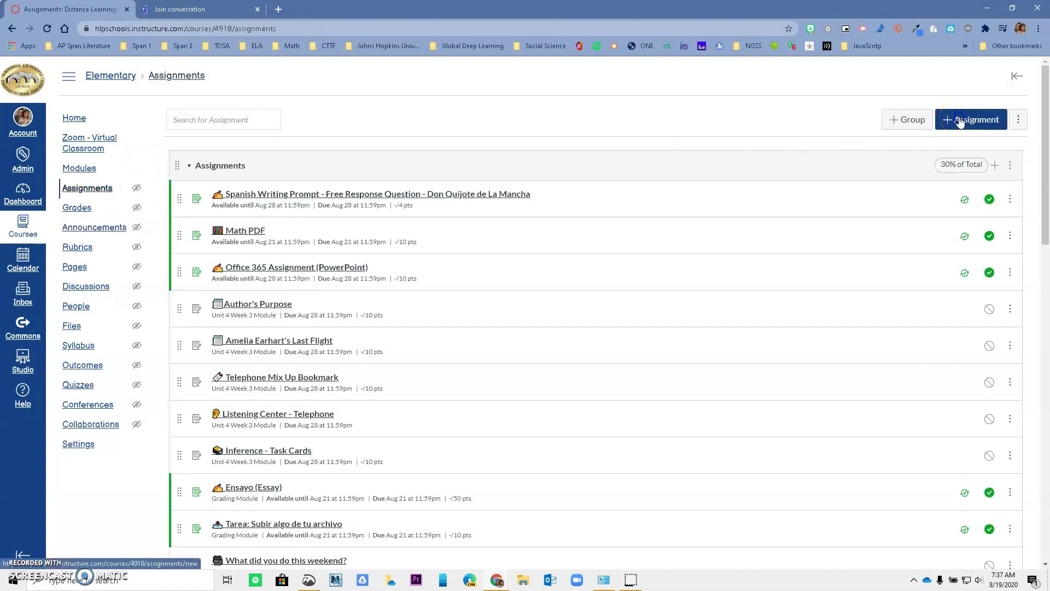
{"action": "left_click", "coordinate": [960, 121]}
{"action": "left_click", "coordinate": [247, 150]}
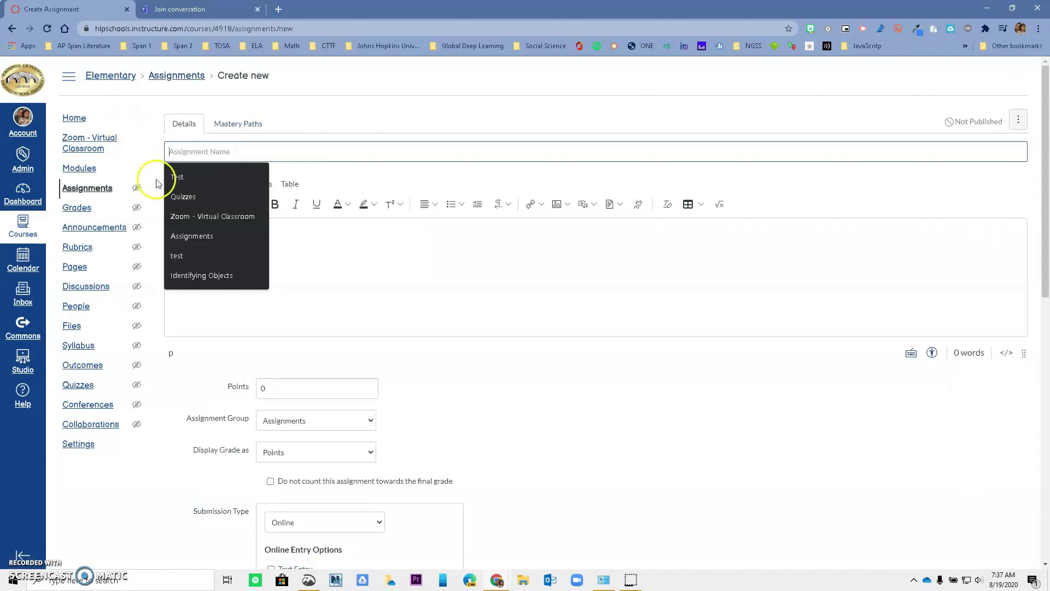
{"action": "left_click", "coordinate": [173, 177]}
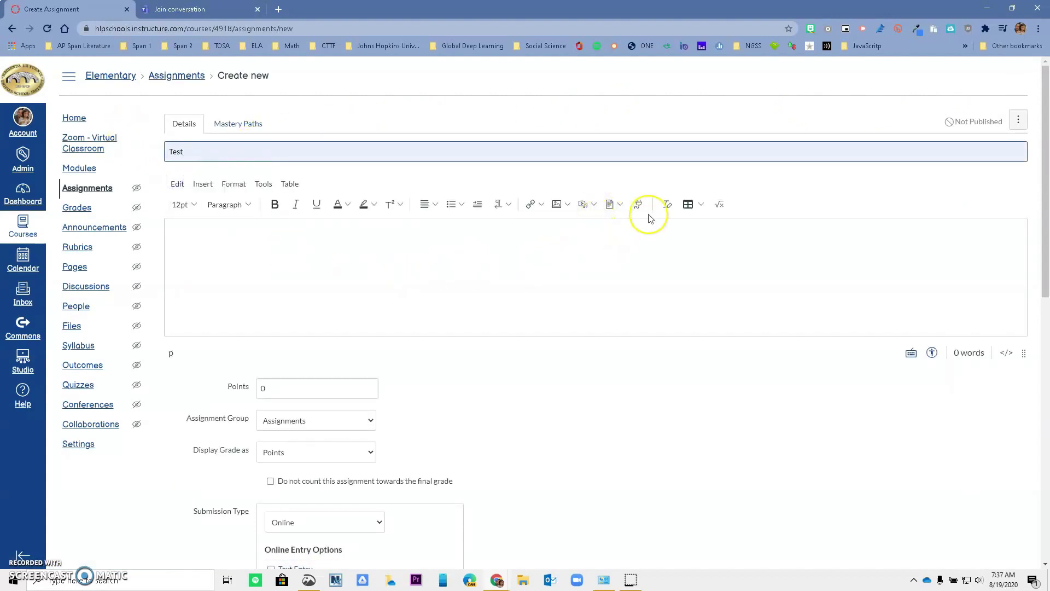
Try the Microsoft Teams Meetings app, cancel it, and discard the unsaved Test assignment
{"action": "left_click", "coordinate": [638, 204]}
{"action": "scroll", "coordinate": [601, 241], "scroll_direction": "down", "scroll_amount": 5}
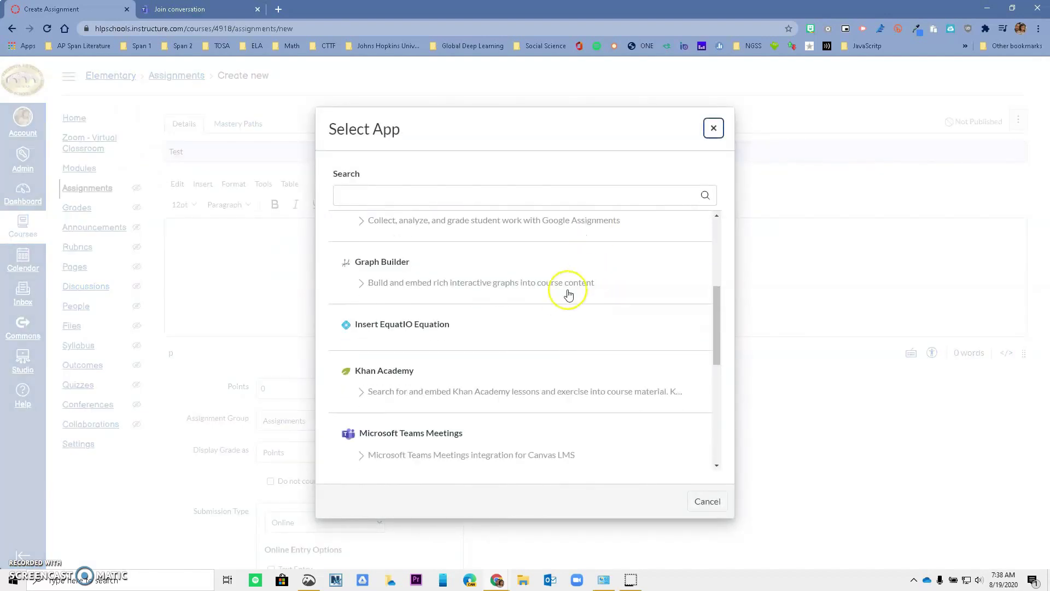
{"action": "scroll", "coordinate": [541, 309], "scroll_direction": "down", "scroll_amount": 2}
{"action": "left_click", "coordinate": [463, 334]}
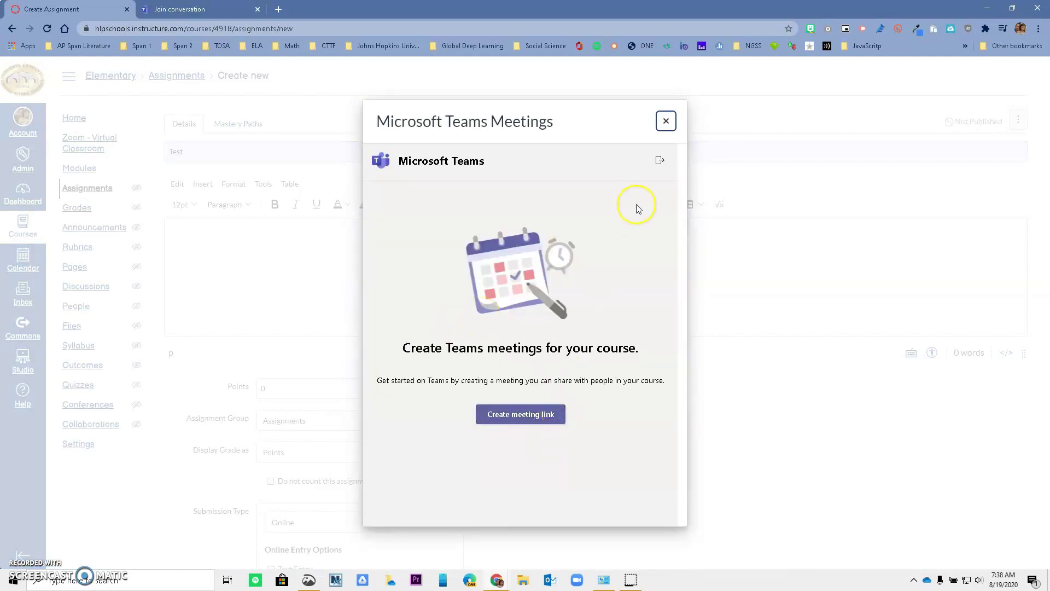
{"action": "left_click", "coordinate": [666, 122]}
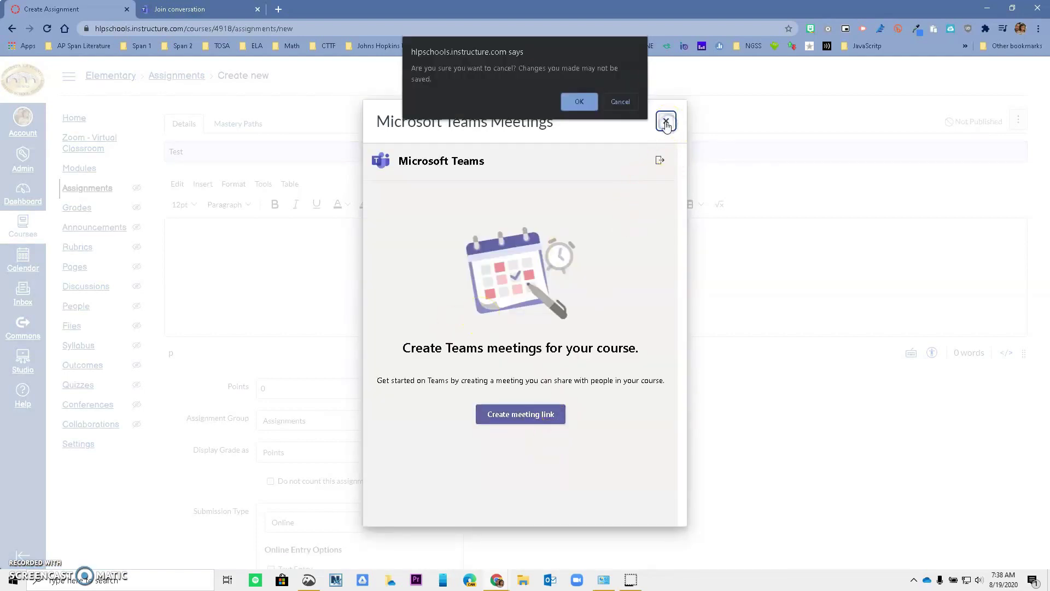
{"action": "left_click", "coordinate": [581, 102]}
{"action": "scroll", "coordinate": [733, 364], "scroll_direction": "down", "scroll_amount": 10}
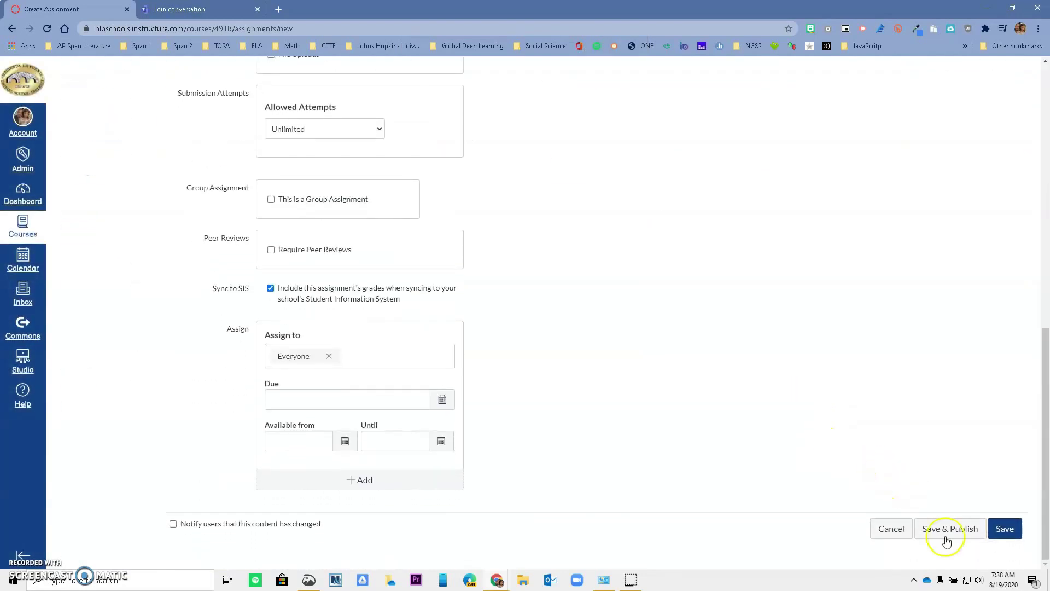
{"action": "left_click", "coordinate": [891, 528]}
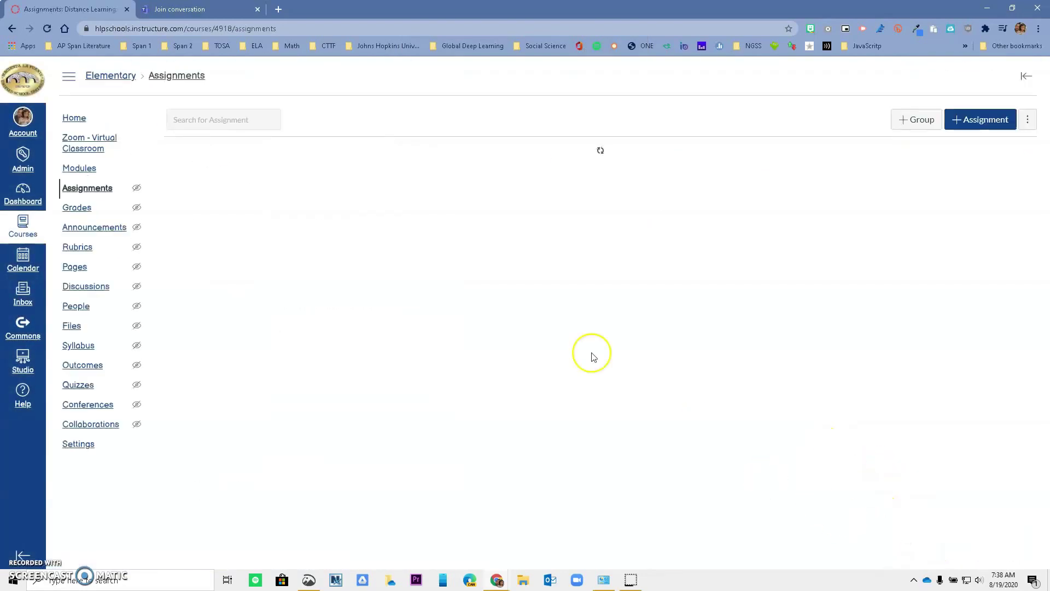
Draft an Aug 20 'Meeting' event, 9:00–10:00, in the Distance Learning sandbox calendar, then open More Options
{"action": "left_click", "coordinate": [28, 266]}
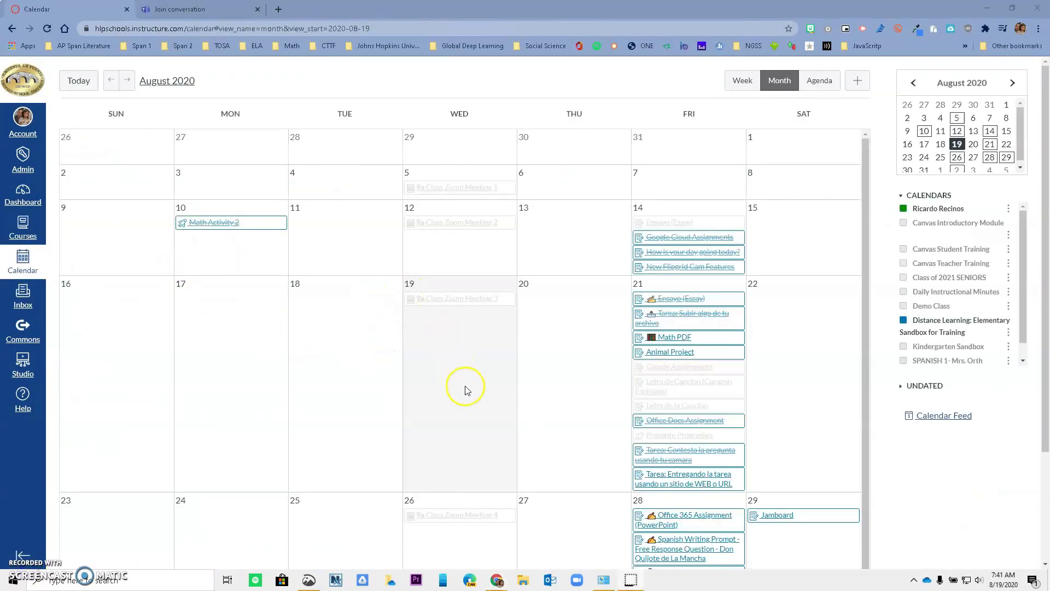
{"action": "left_click", "coordinate": [550, 380]}
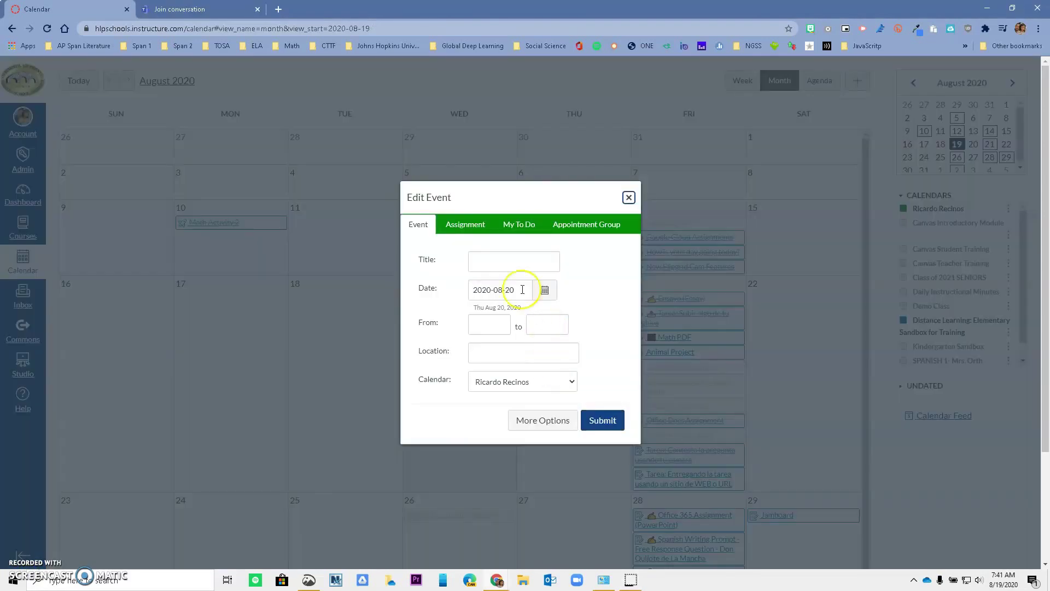
{"action": "left_click", "coordinate": [478, 268]}
{"action": "left_click", "coordinate": [480, 284]}
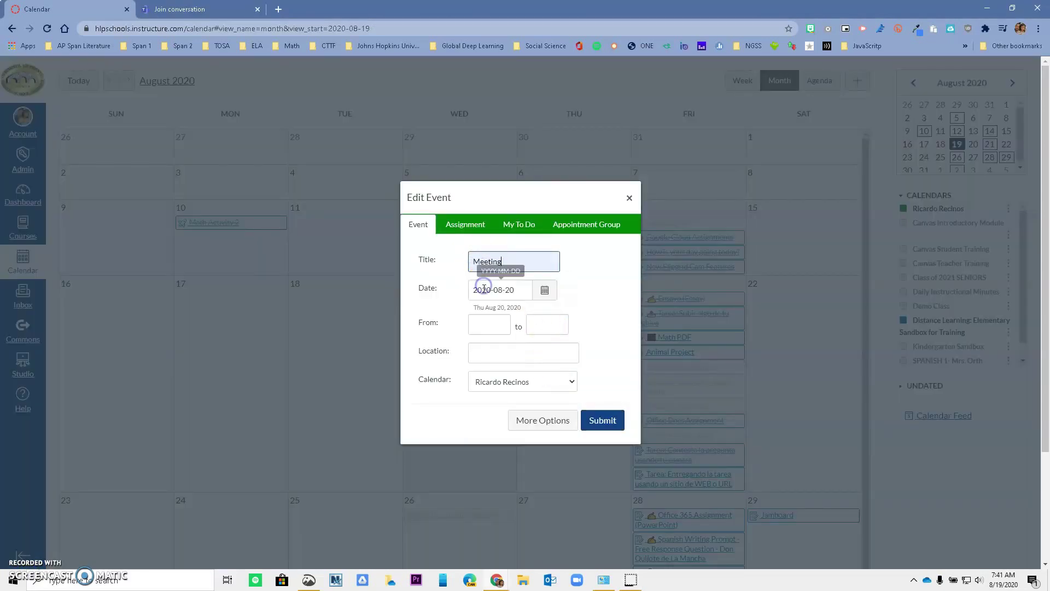
{"action": "left_click", "coordinate": [484, 322]}
{"action": "left_click", "coordinate": [492, 340]}
{"action": "left_click", "coordinate": [543, 339]}
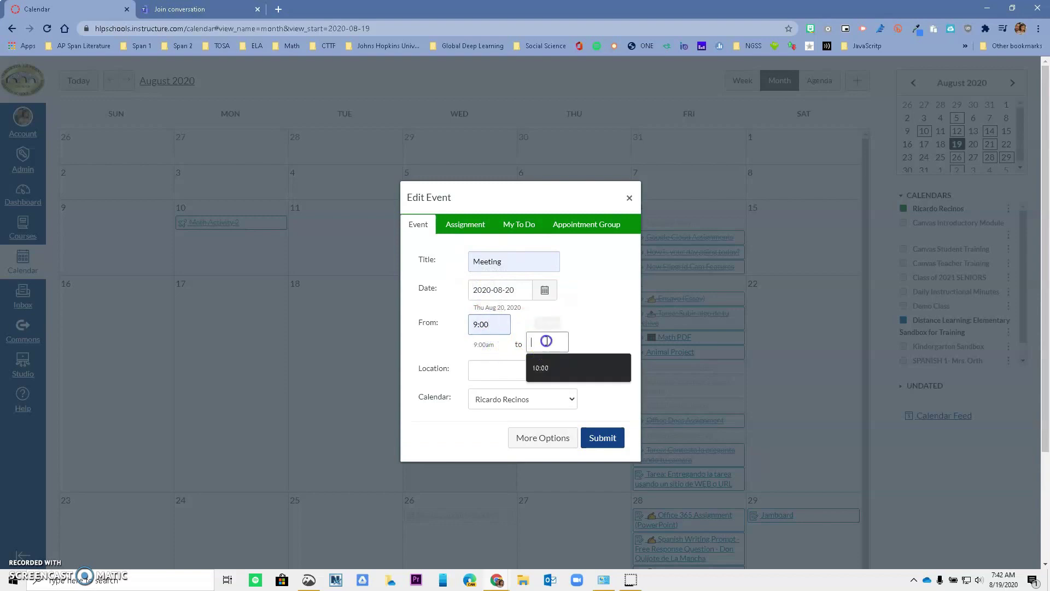
{"action": "left_click", "coordinate": [541, 368]}
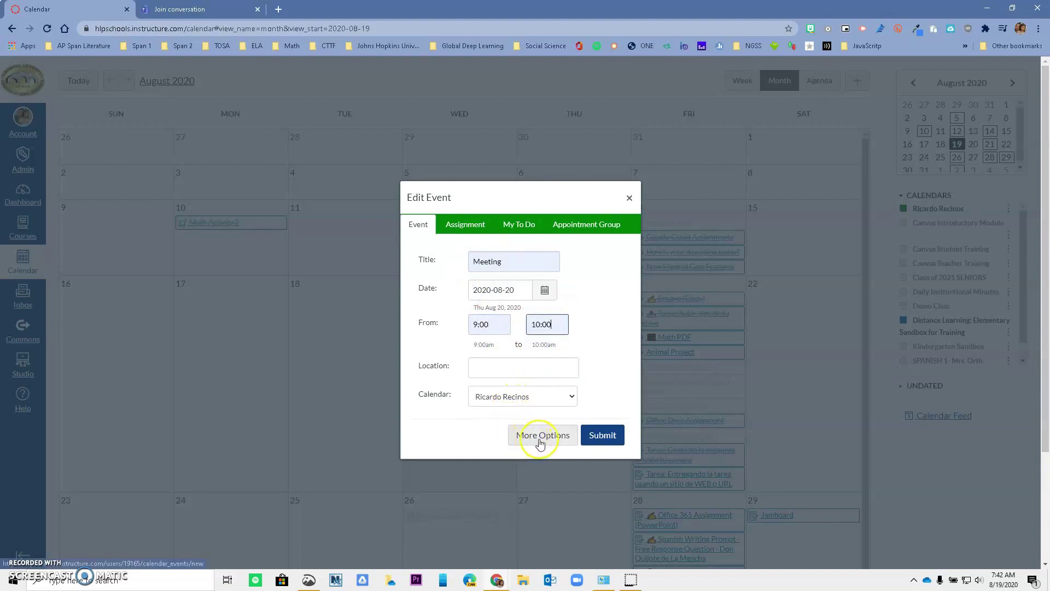
{"action": "left_click", "coordinate": [543, 404]}
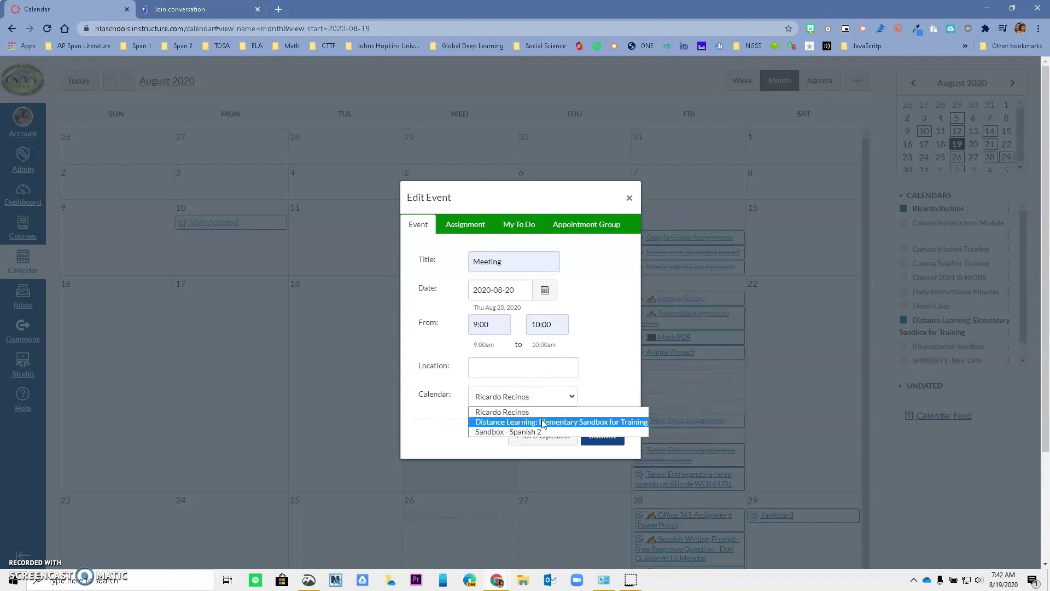
{"action": "left_click", "coordinate": [543, 423]}
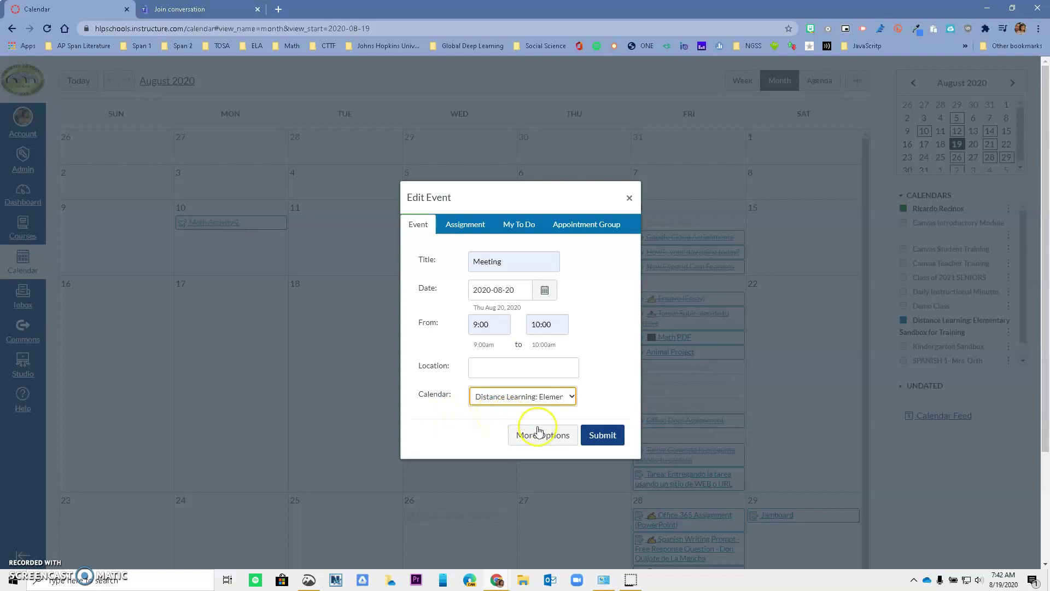
{"action": "left_click", "coordinate": [540, 438]}
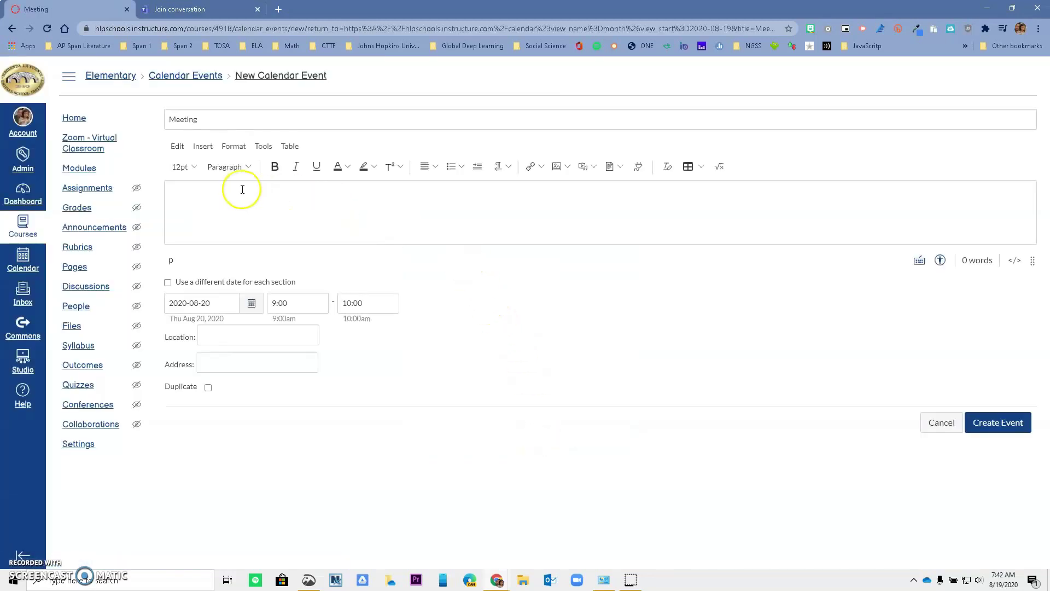
From the description's Apps list, choose Microsoft Teams Meetings and begin a new meeting link
{"action": "left_click", "coordinate": [639, 167]}
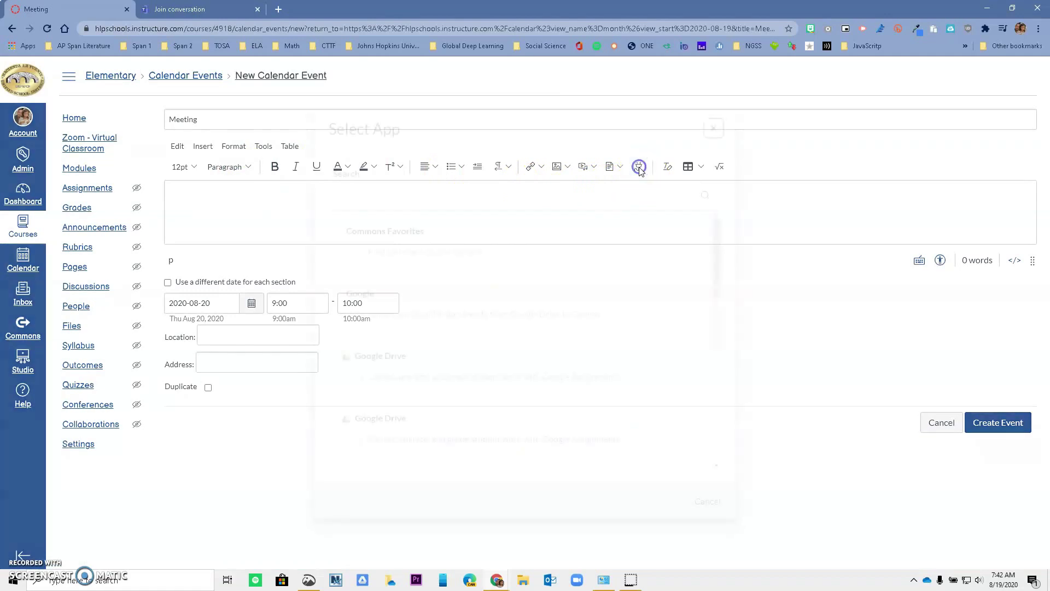
{"action": "scroll", "coordinate": [602, 237], "scroll_direction": "down", "scroll_amount": 5}
{"action": "scroll", "coordinate": [492, 292], "scroll_direction": "down", "scroll_amount": 5}
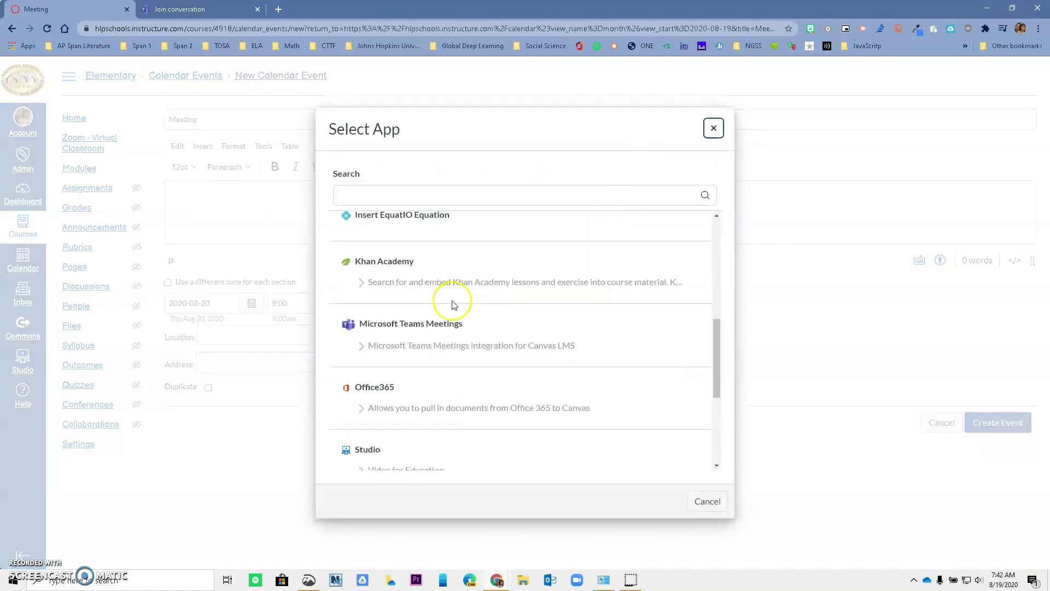
{"action": "left_click", "coordinate": [450, 272]}
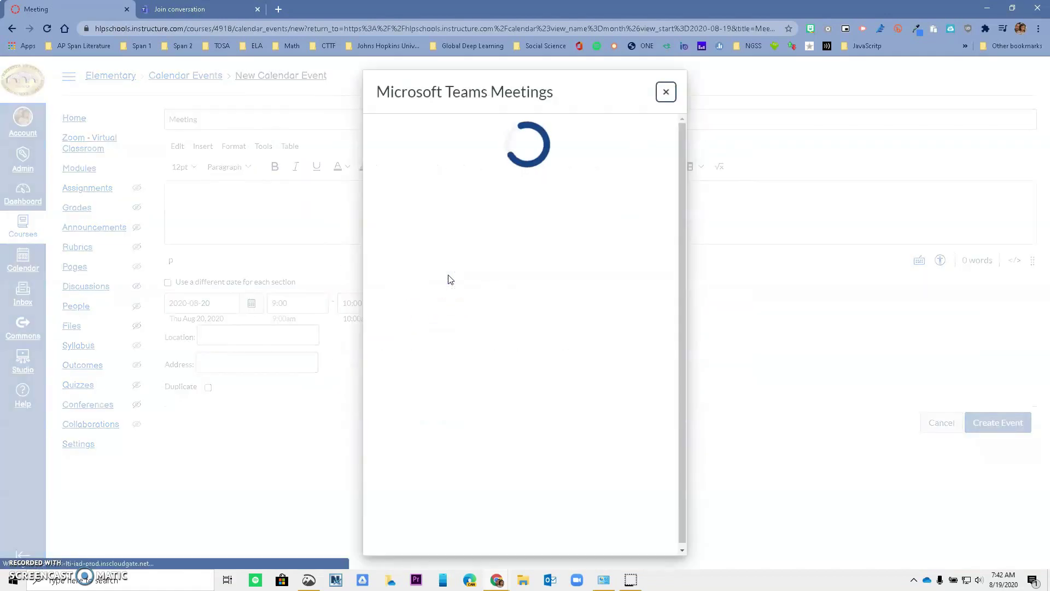
{"action": "left_click", "coordinate": [497, 306]}
{"action": "left_click", "coordinate": [506, 432]}
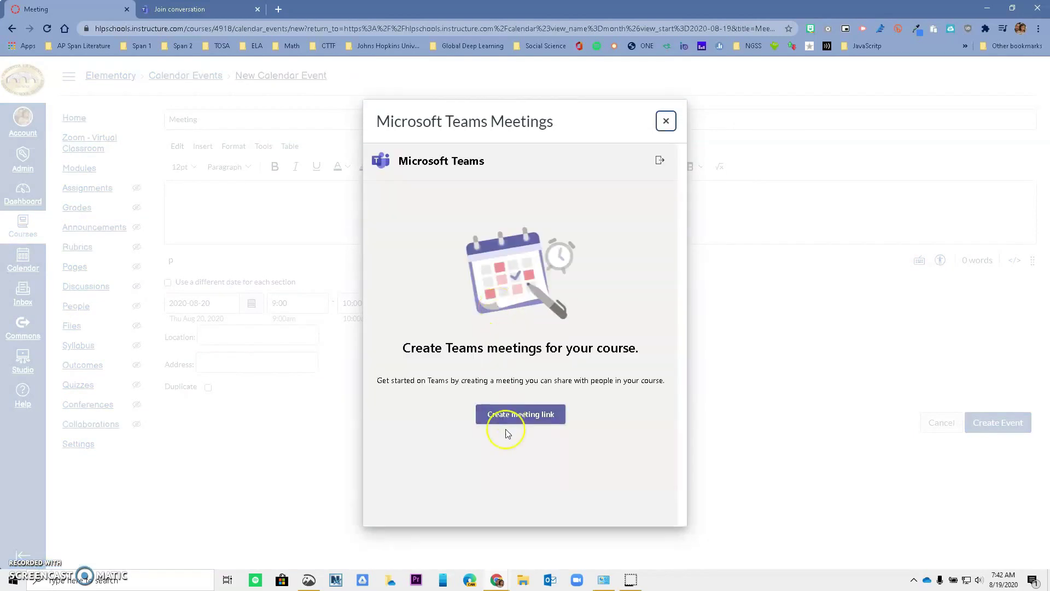
{"action": "left_click", "coordinate": [518, 411]}
Create a Teams meeting 'Meeting Calendar' for Aug 20, 2020 at 9:00 AM and insert its link
{"action": "left_click", "coordinate": [458, 206]}
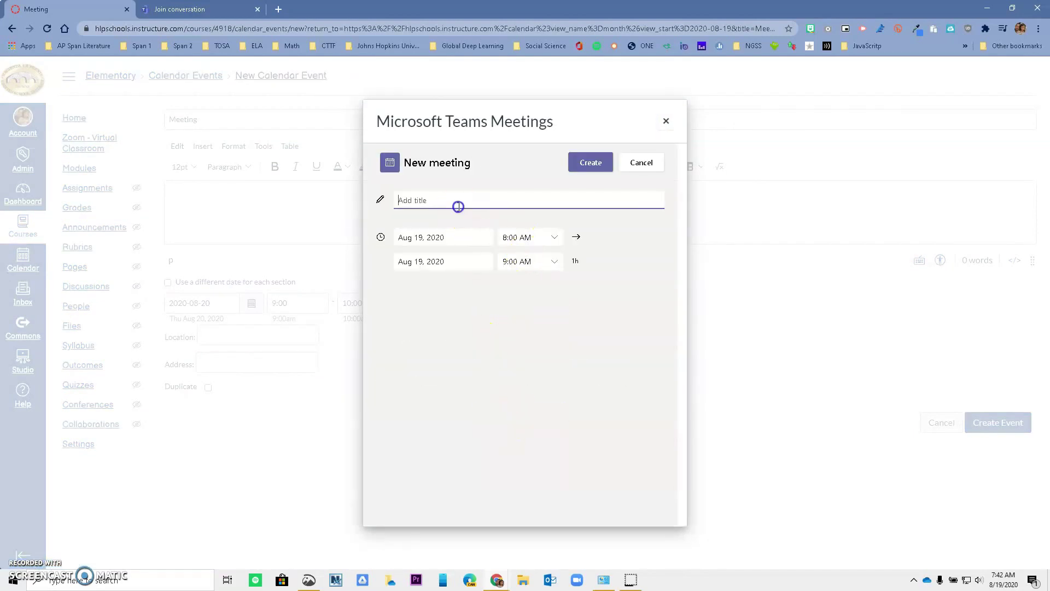
{"action": "type", "text": "Meeting Calendar"}
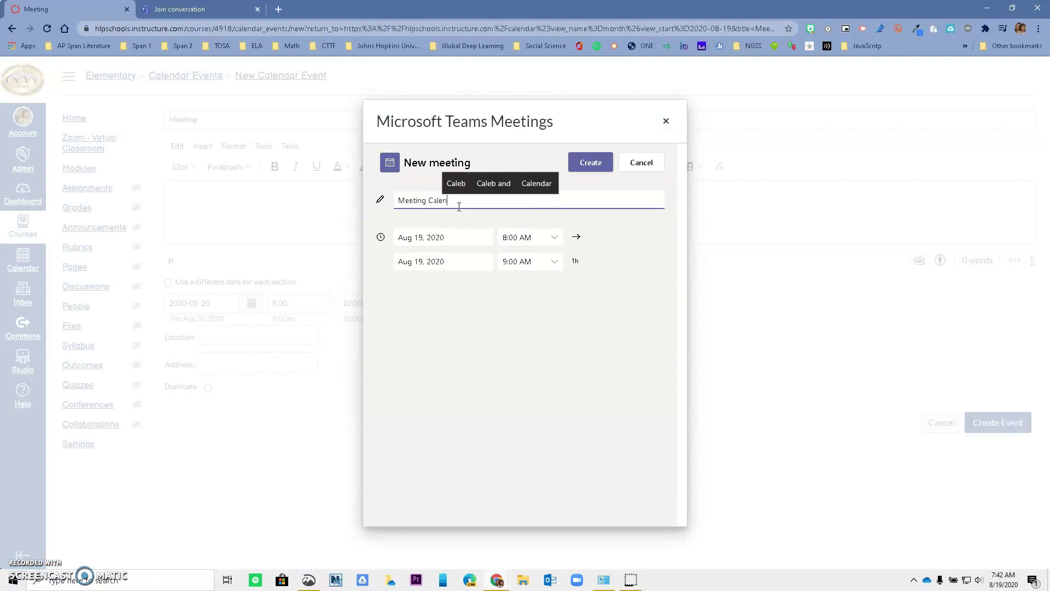
{"action": "left_click", "coordinate": [541, 237]}
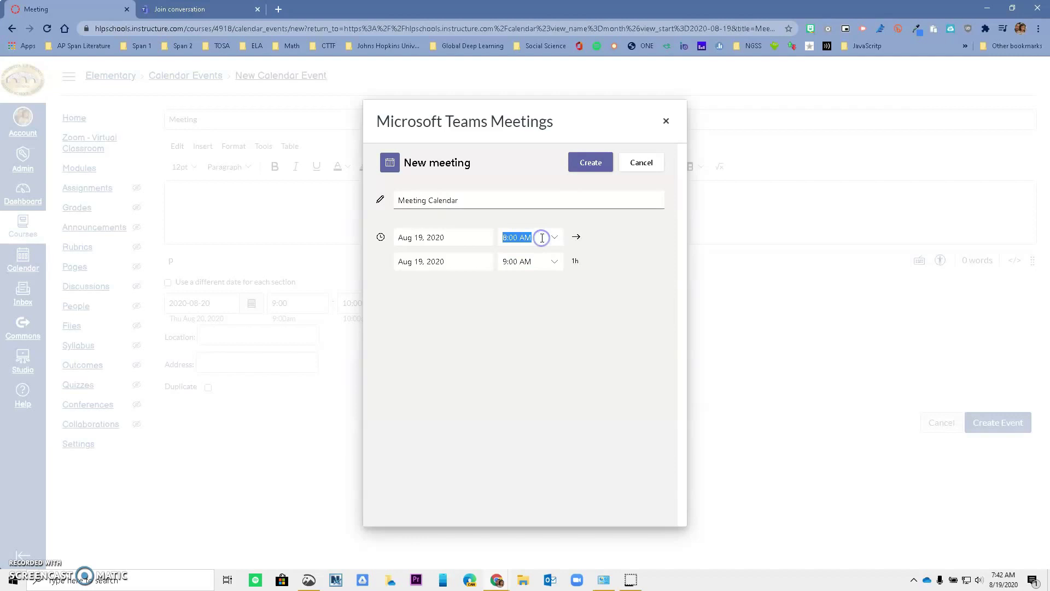
{"action": "left_click", "coordinate": [491, 239]}
{"action": "left_click", "coordinate": [472, 339]}
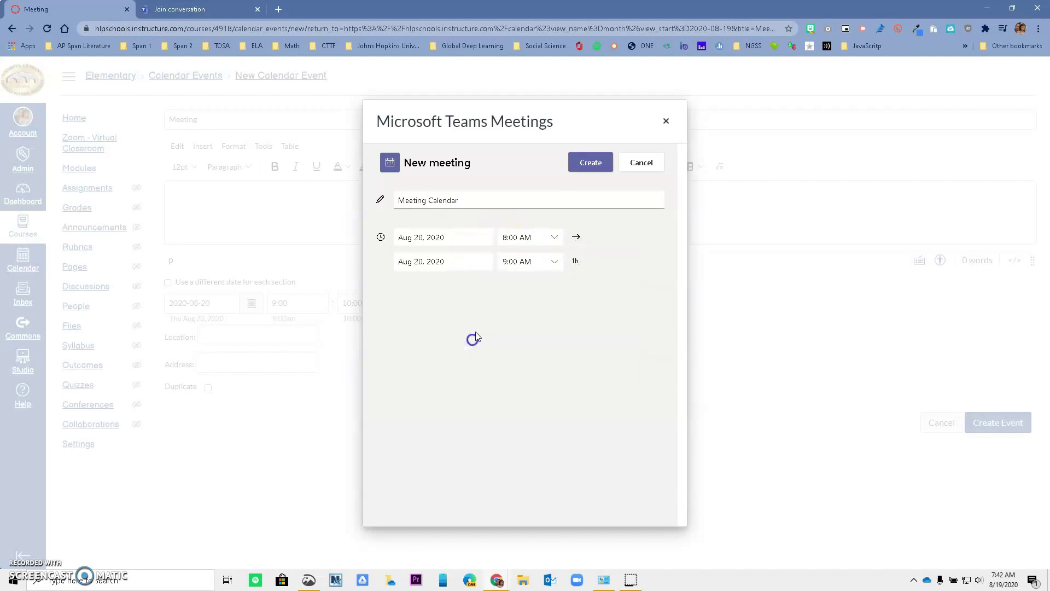
{"action": "left_click", "coordinate": [554, 238]}
{"action": "scroll", "coordinate": [535, 328], "scroll_direction": "down", "scroll_amount": 3}
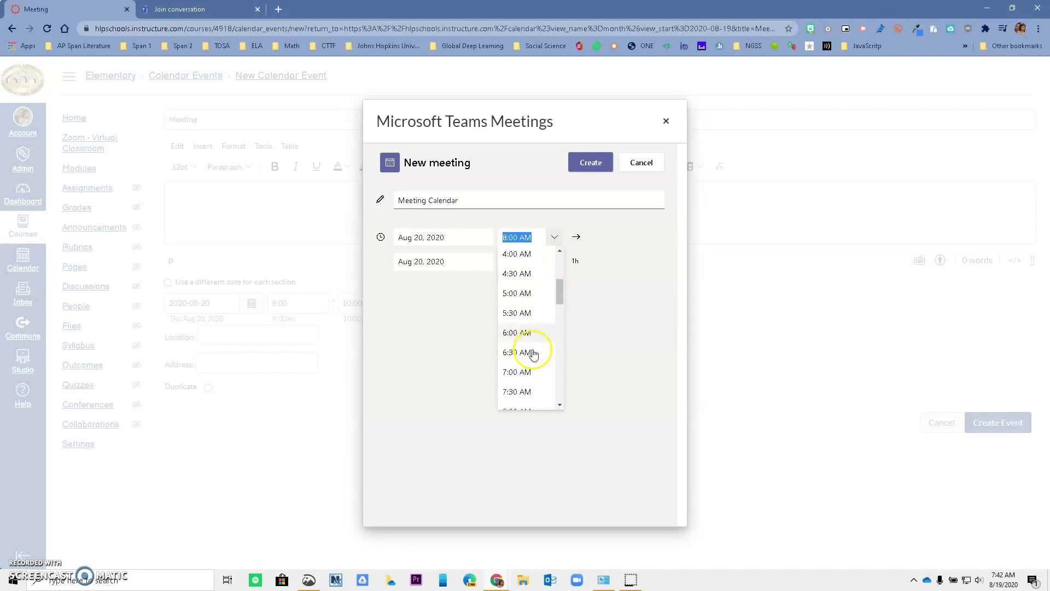
{"action": "scroll", "coordinate": [530, 352], "scroll_direction": "down", "scroll_amount": 5}
{"action": "left_click", "coordinate": [527, 285]}
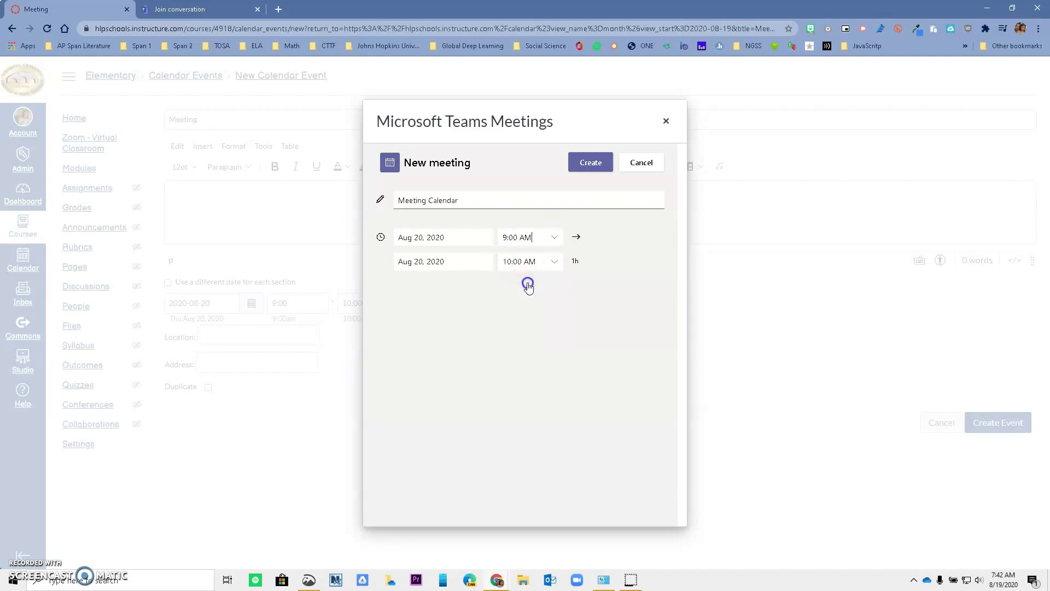
{"action": "left_click", "coordinate": [596, 170]}
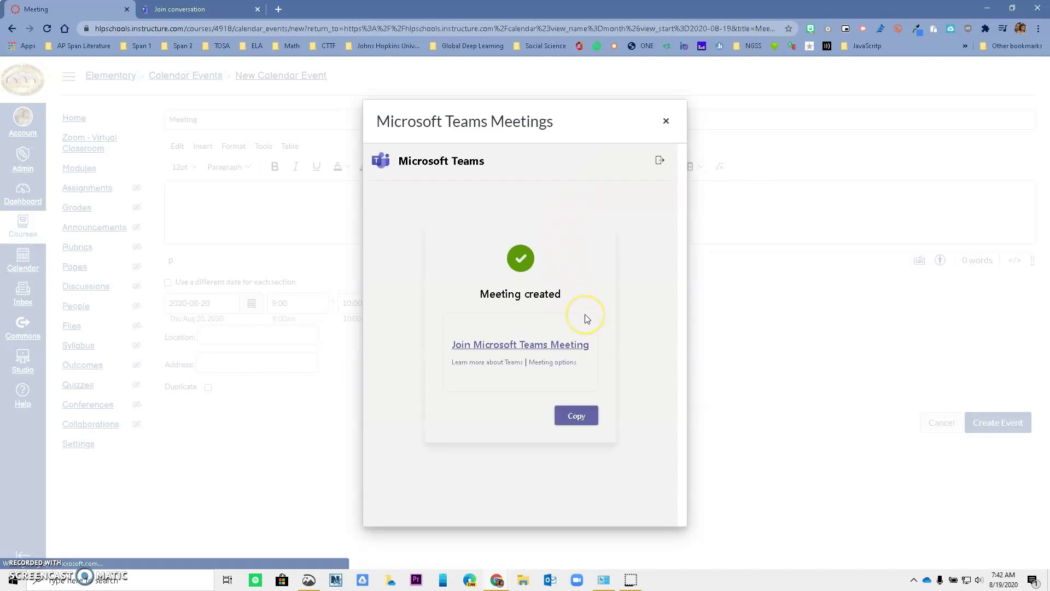
{"action": "left_click", "coordinate": [578, 425]}
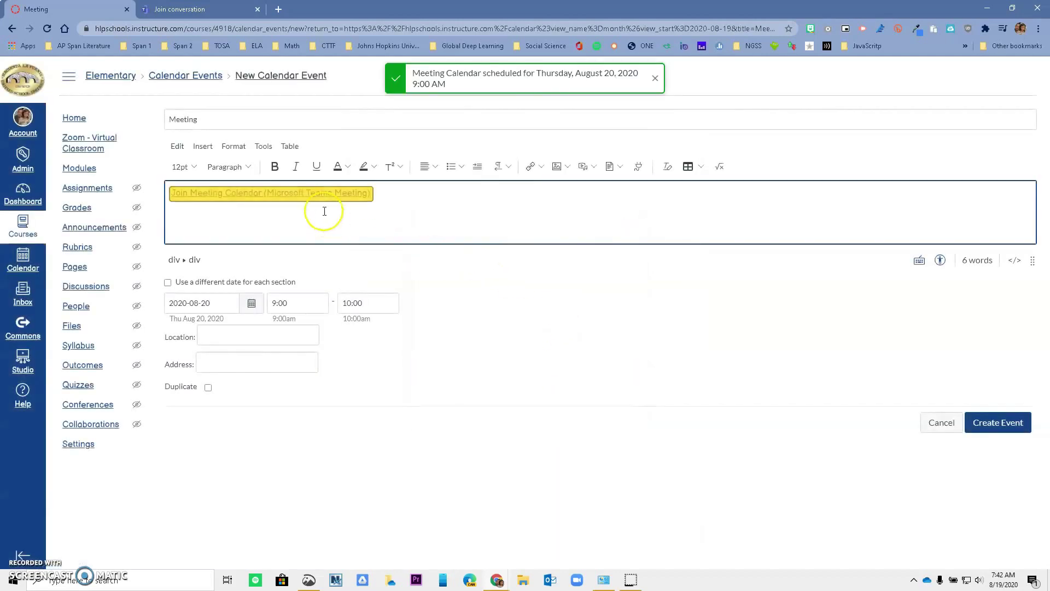
Save the event, then open the Aug 20 9a Meeting entry's own page with its Teams link
{"action": "left_click", "coordinate": [1008, 423]}
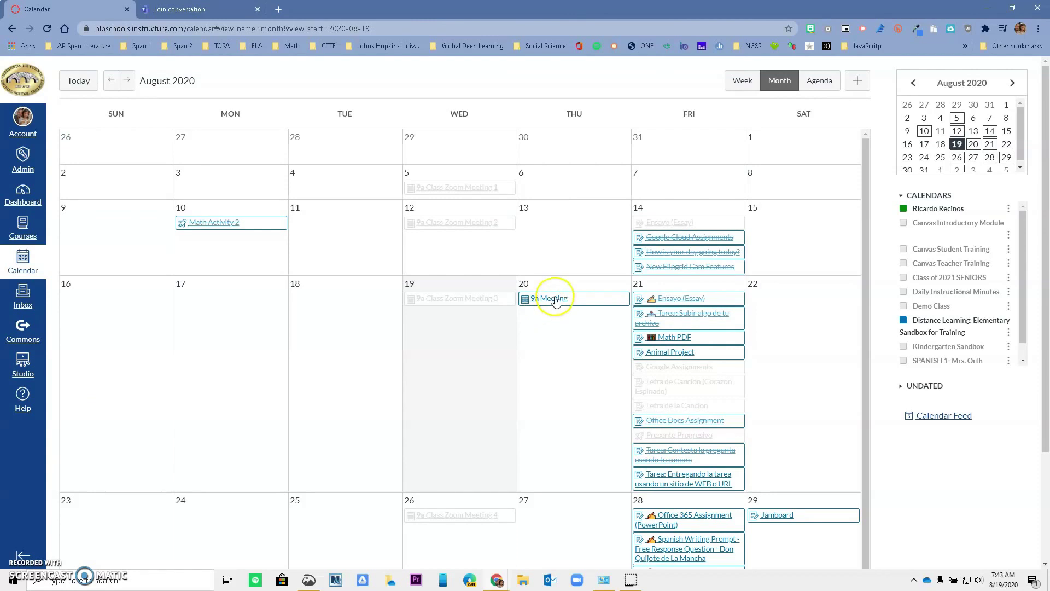
{"action": "left_click", "coordinate": [555, 300]}
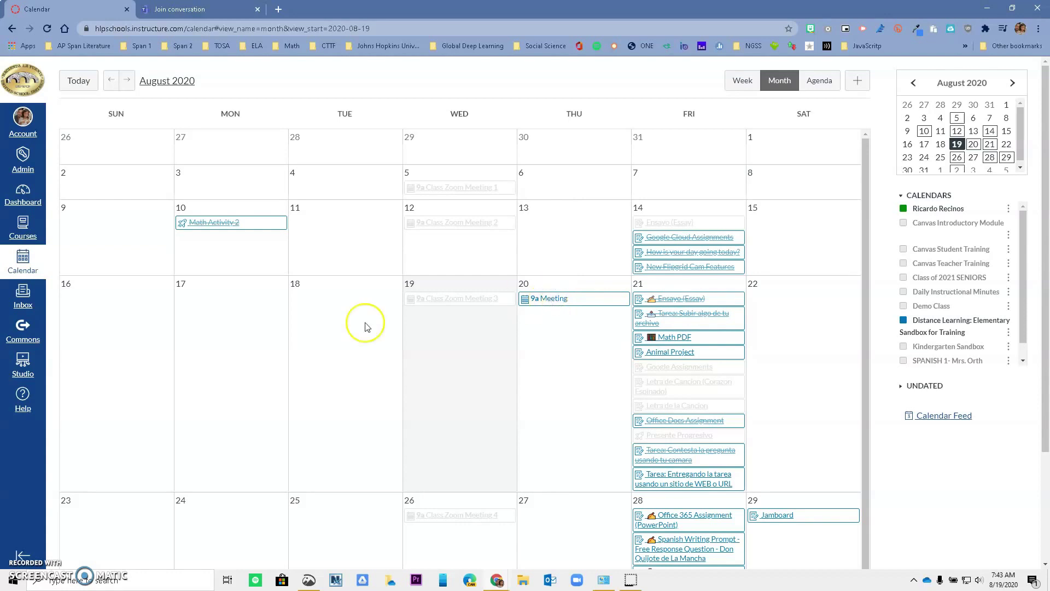
{"action": "left_click", "coordinate": [557, 298]}
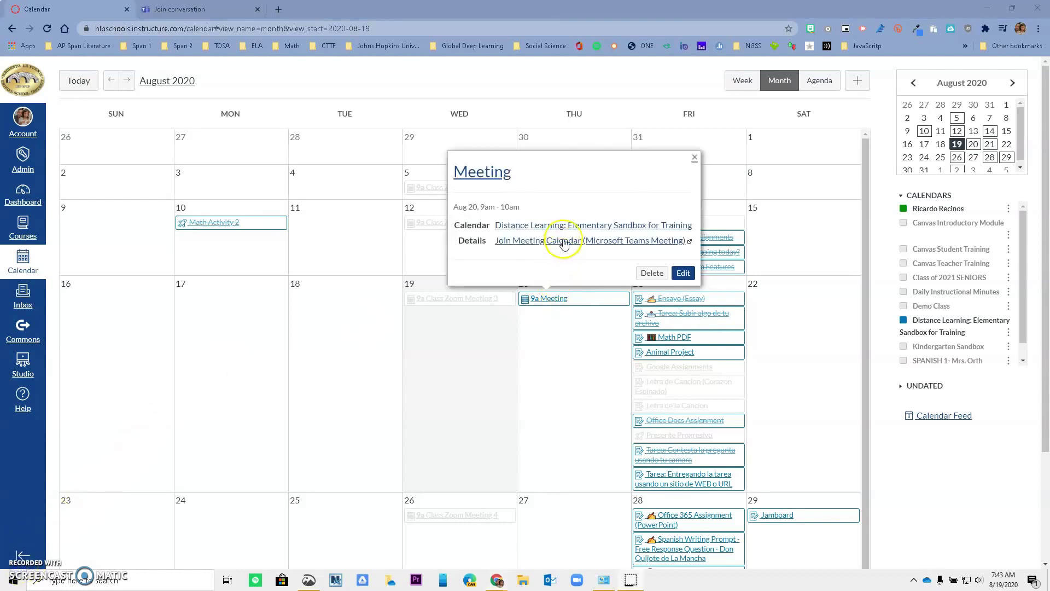
{"action": "left_click", "coordinate": [491, 176]}
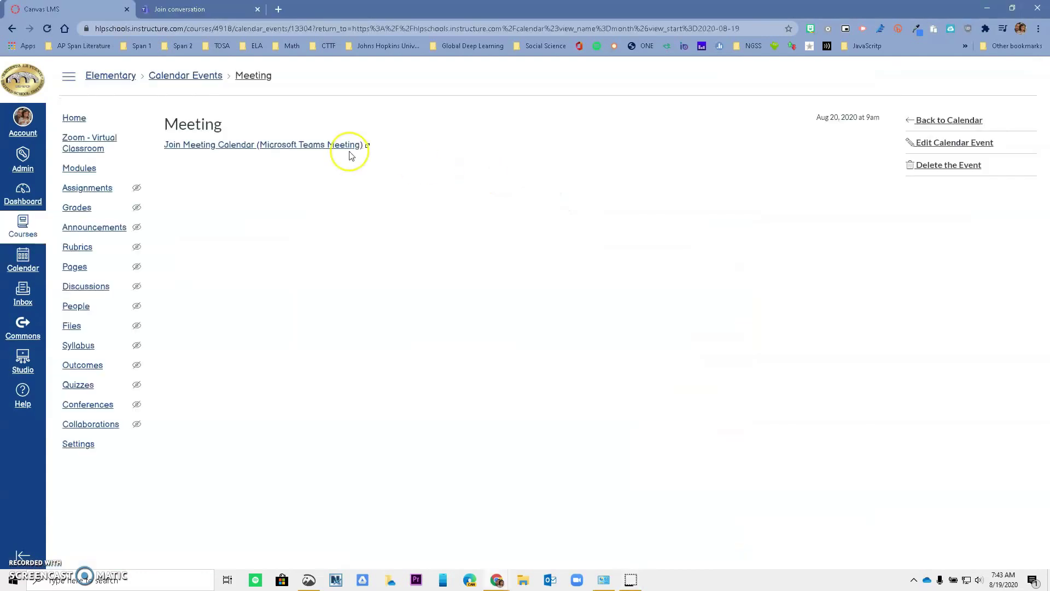
{"action": "left_click", "coordinate": [318, 146]}
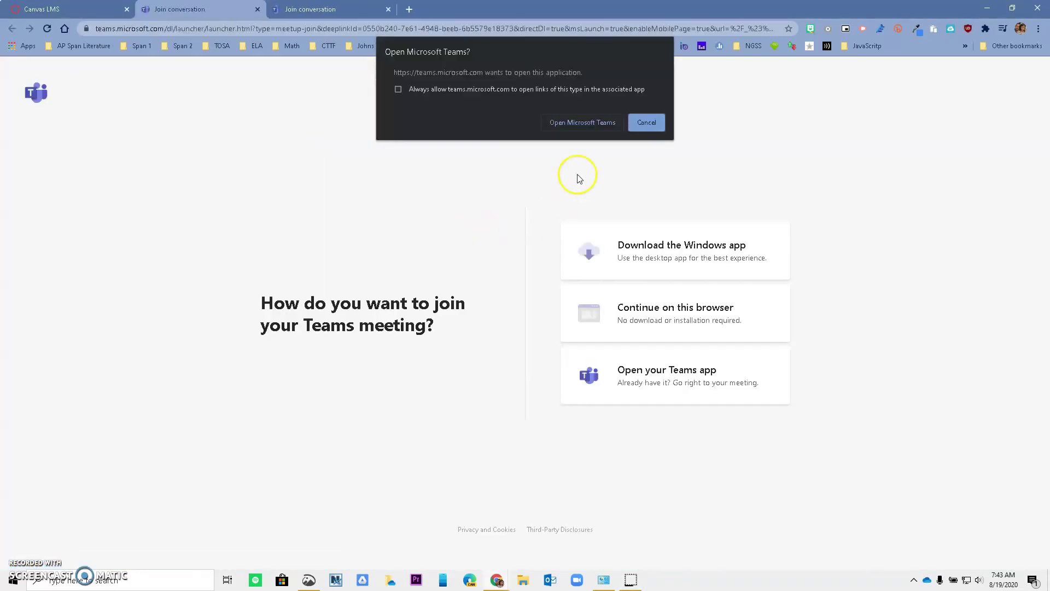
{"action": "left_click", "coordinate": [583, 123]}
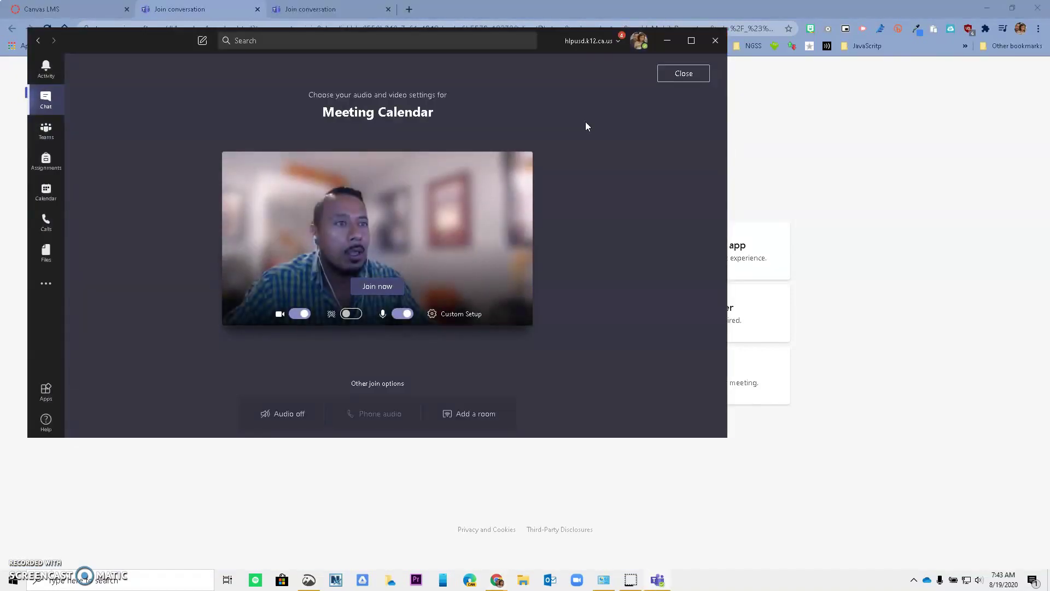
{"action": "left_click", "coordinate": [359, 316]}
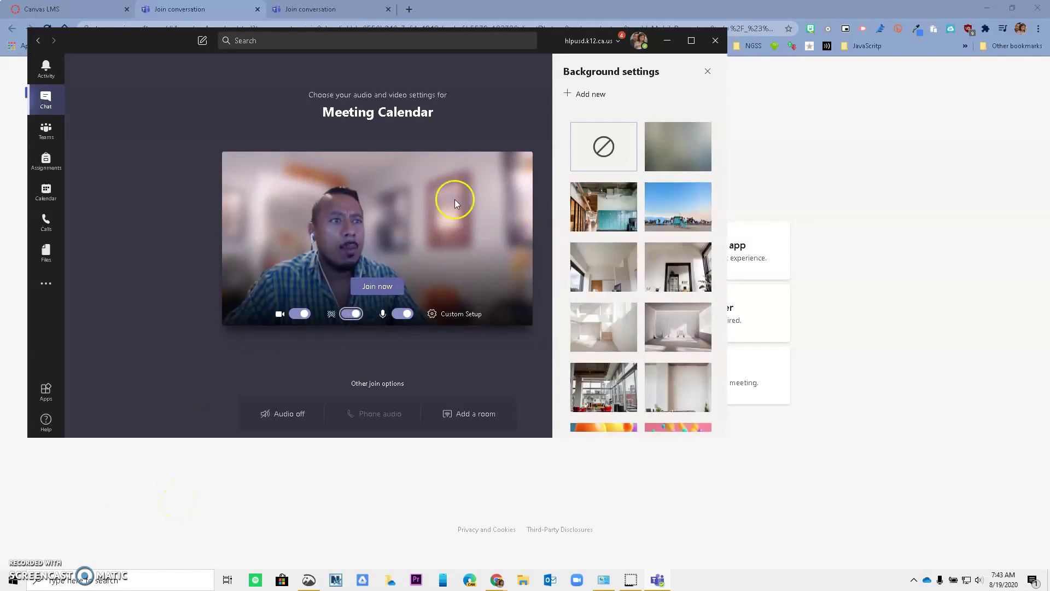
{"action": "left_click", "coordinate": [715, 40]}
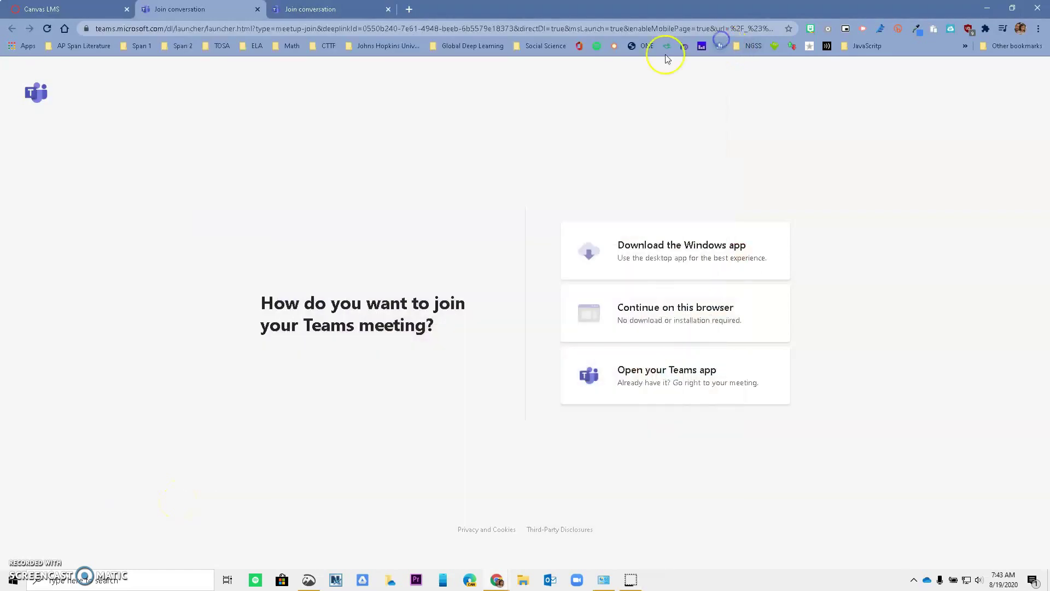
{"action": "left_click", "coordinate": [100, 10]}
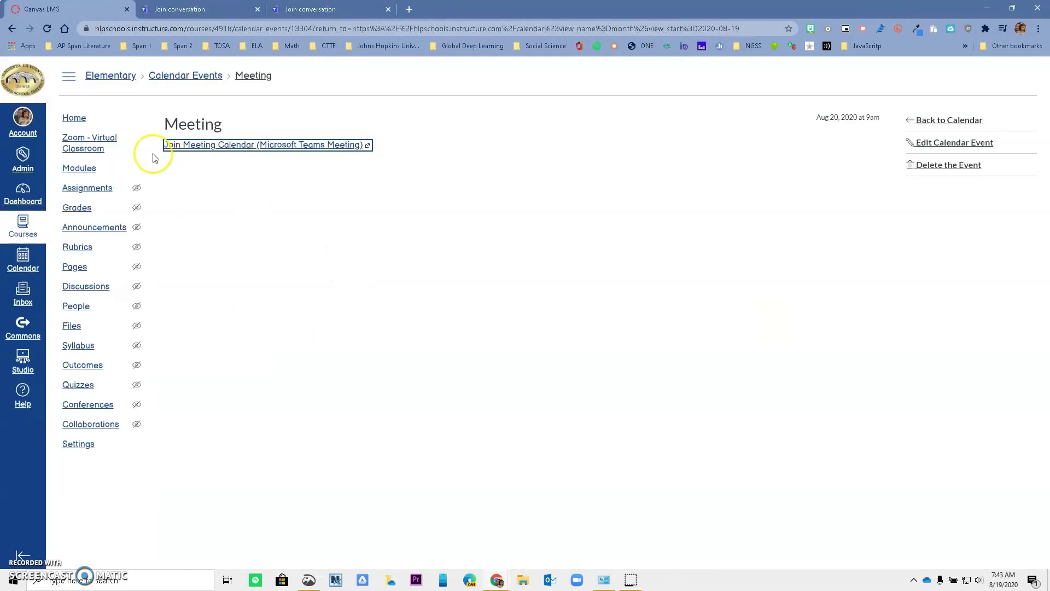